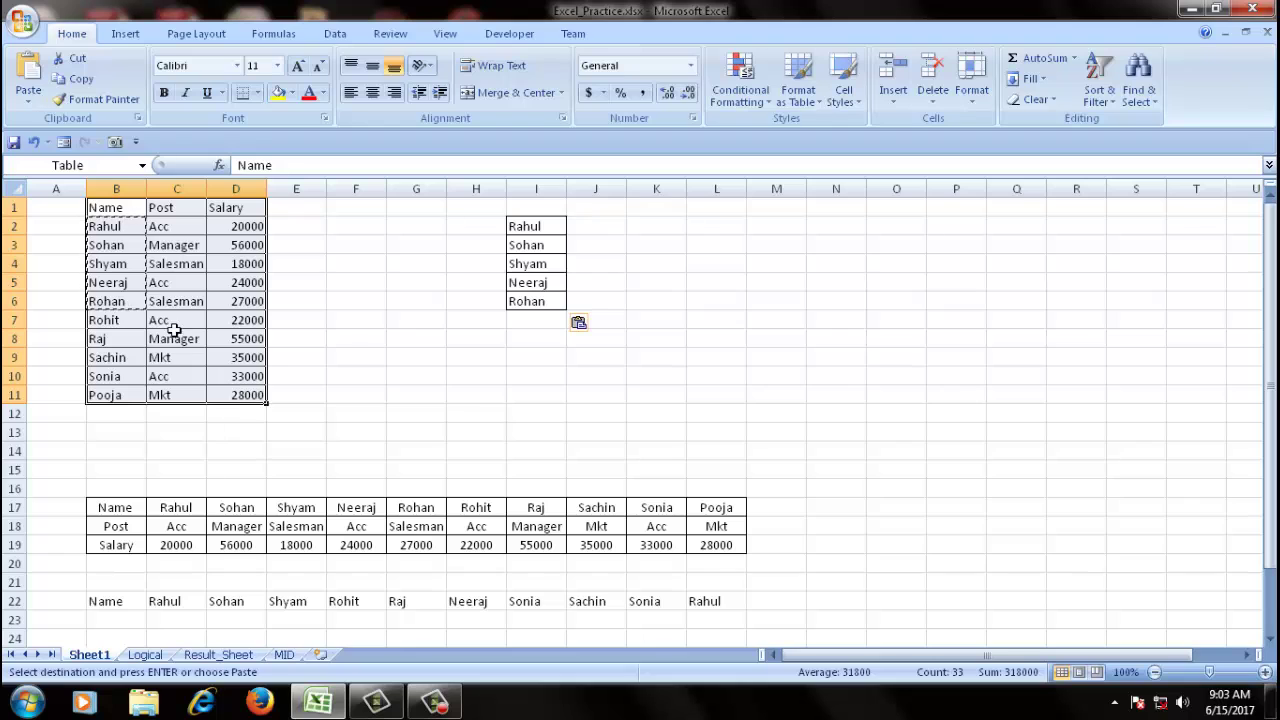
# - Examine the vertical employee table in B1:D11 and the horizontal version in B17:L19
pyautogui.click(171, 326)
pyautogui.moveTo(114, 508); pyautogui.dragTo(705, 547)
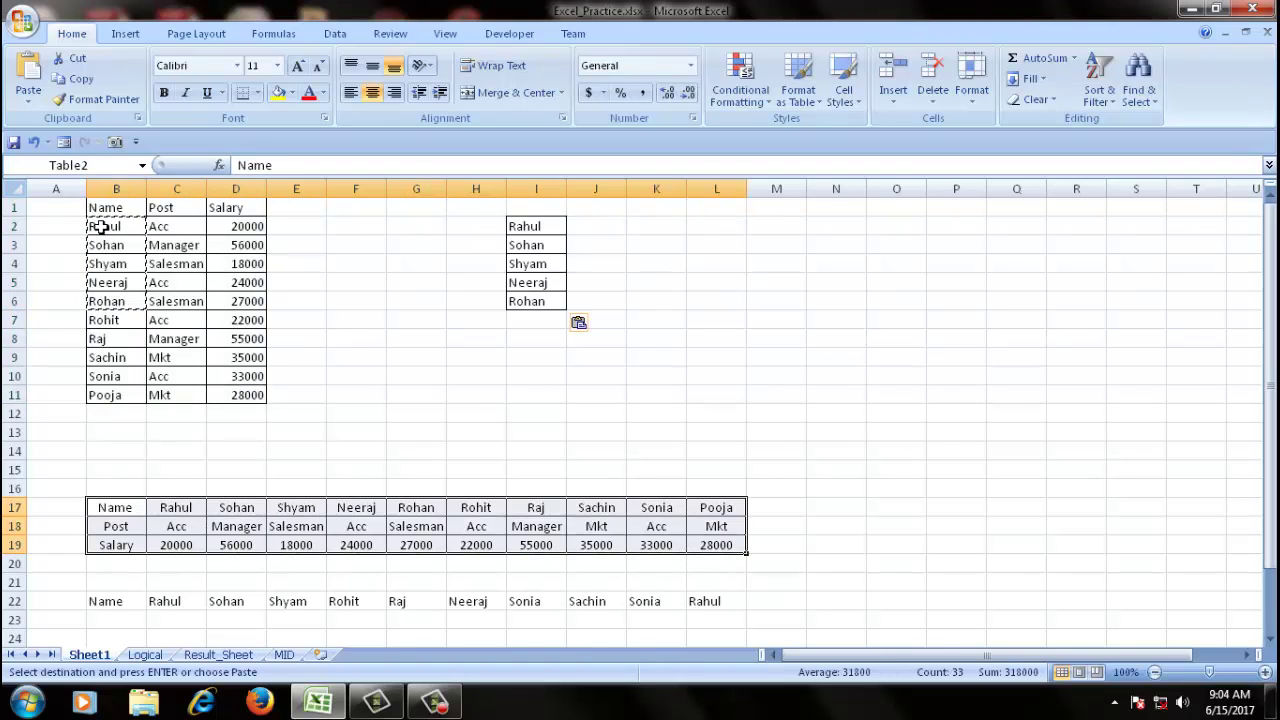
pyautogui.moveTo(100, 212); pyautogui.dragTo(262, 398)
pyautogui.scroll(-2, 311, 414)
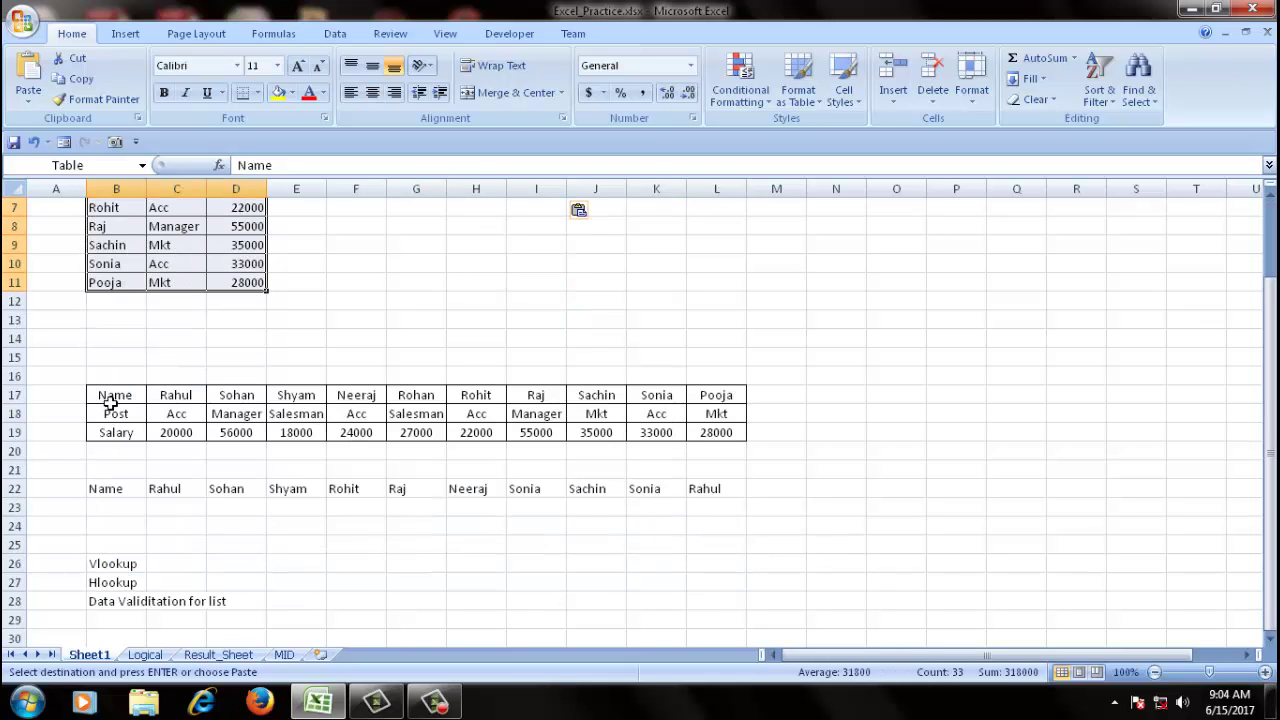
pyautogui.moveTo(112, 400); pyautogui.dragTo(731, 437)
pyautogui.scroll(2, 480, 440)
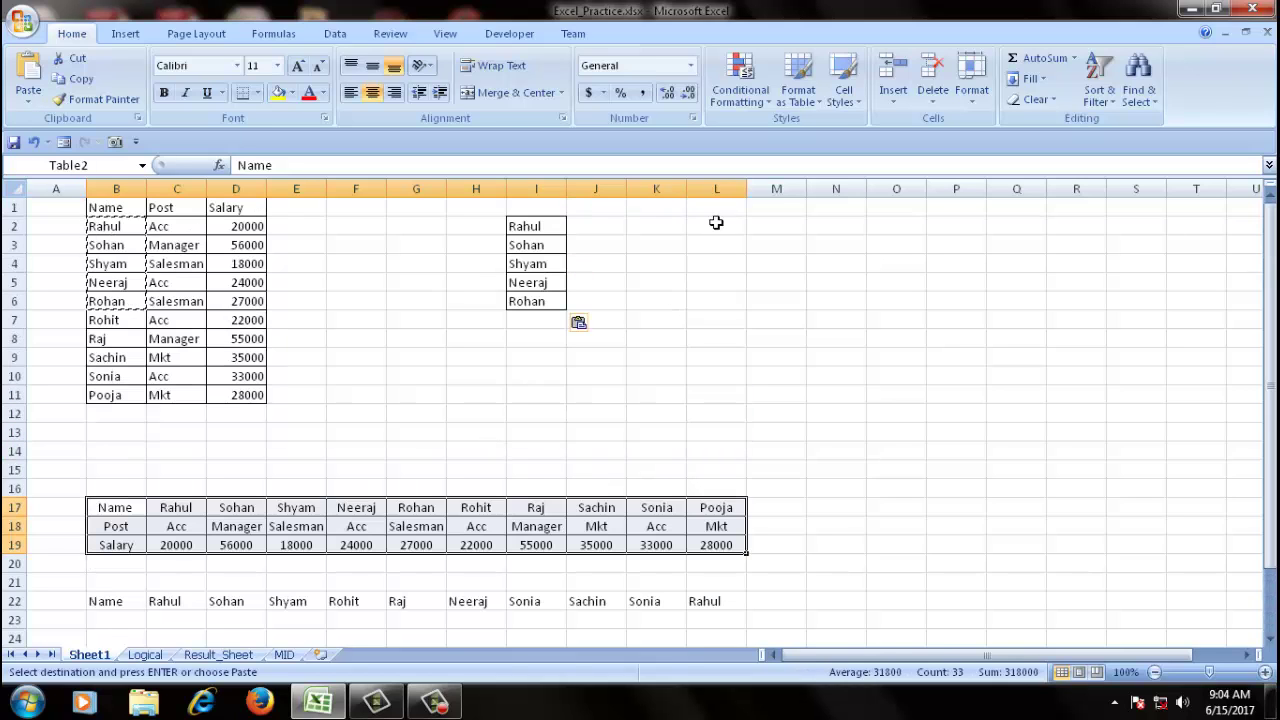
pyautogui.click(643, 231)
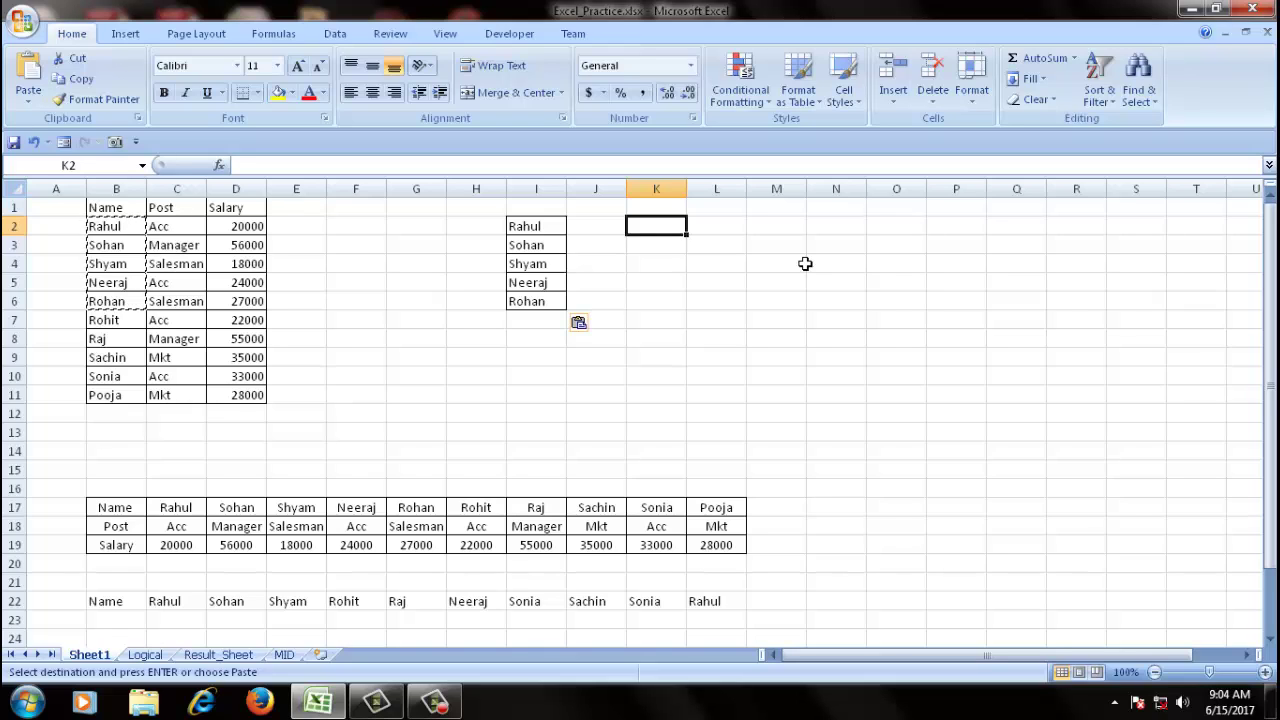
pyautogui.click(597, 228)
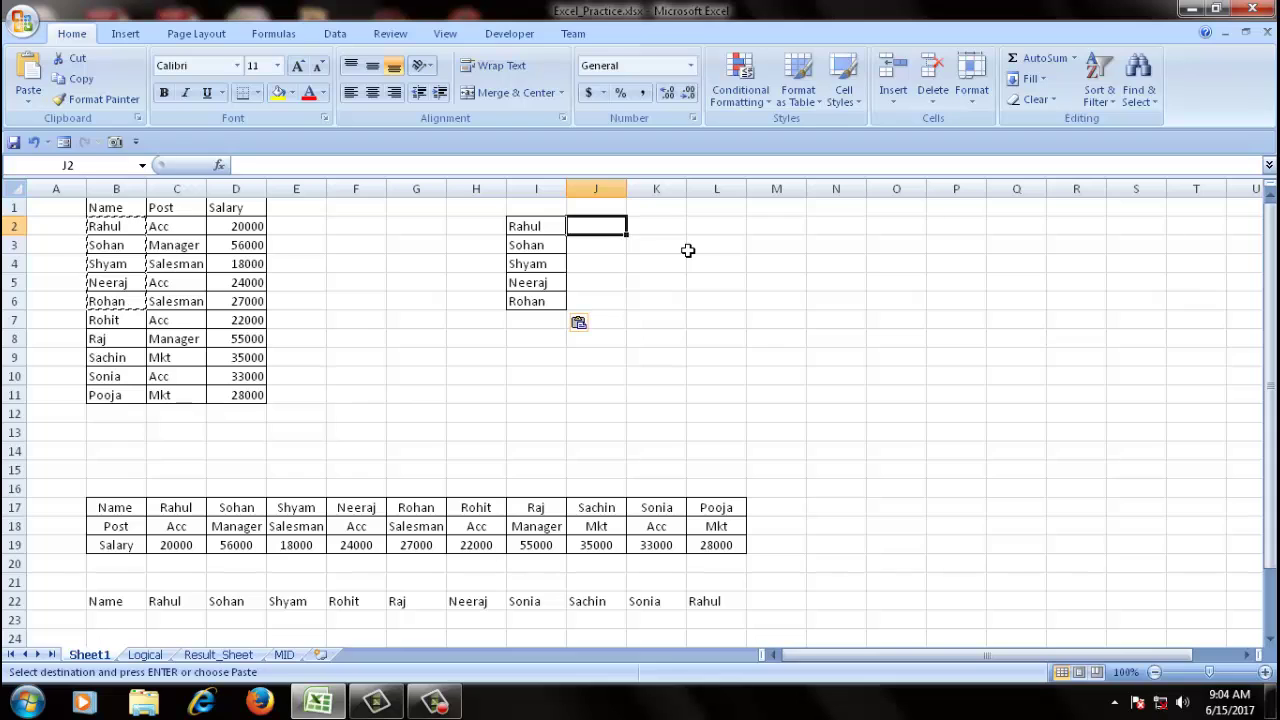
pyautogui.write('=')
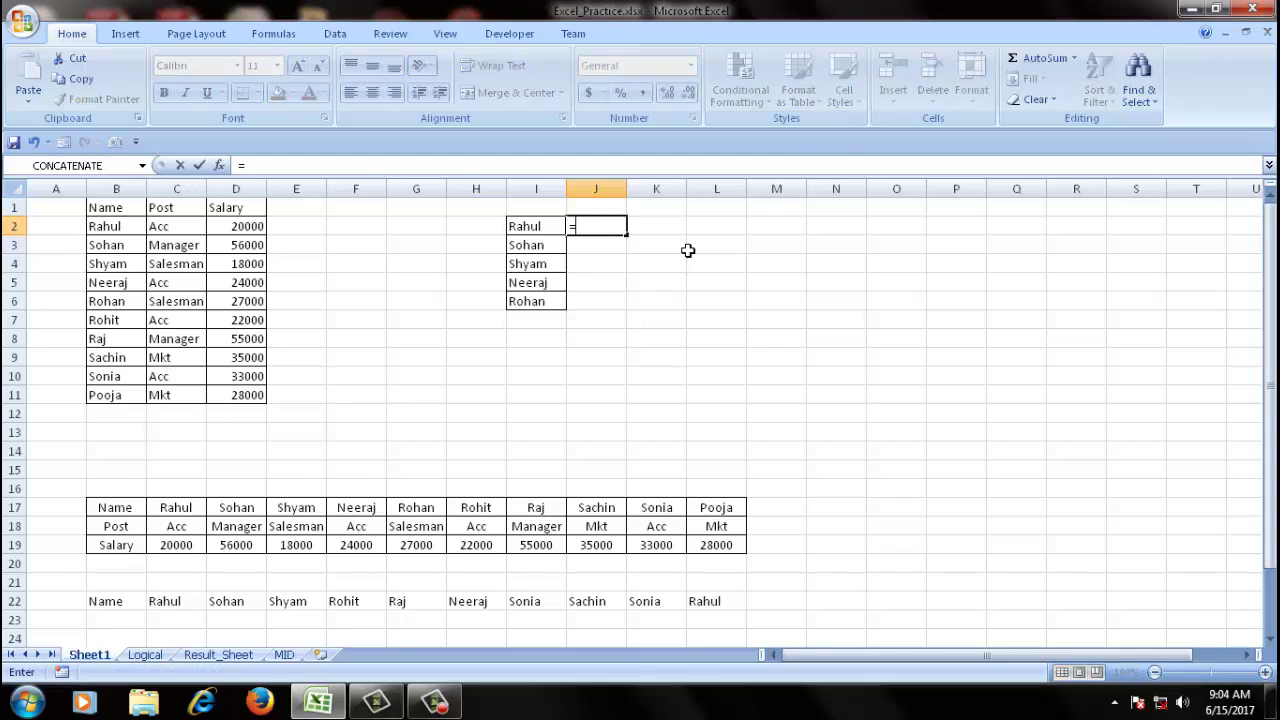
pyautogui.press('BackSpace')
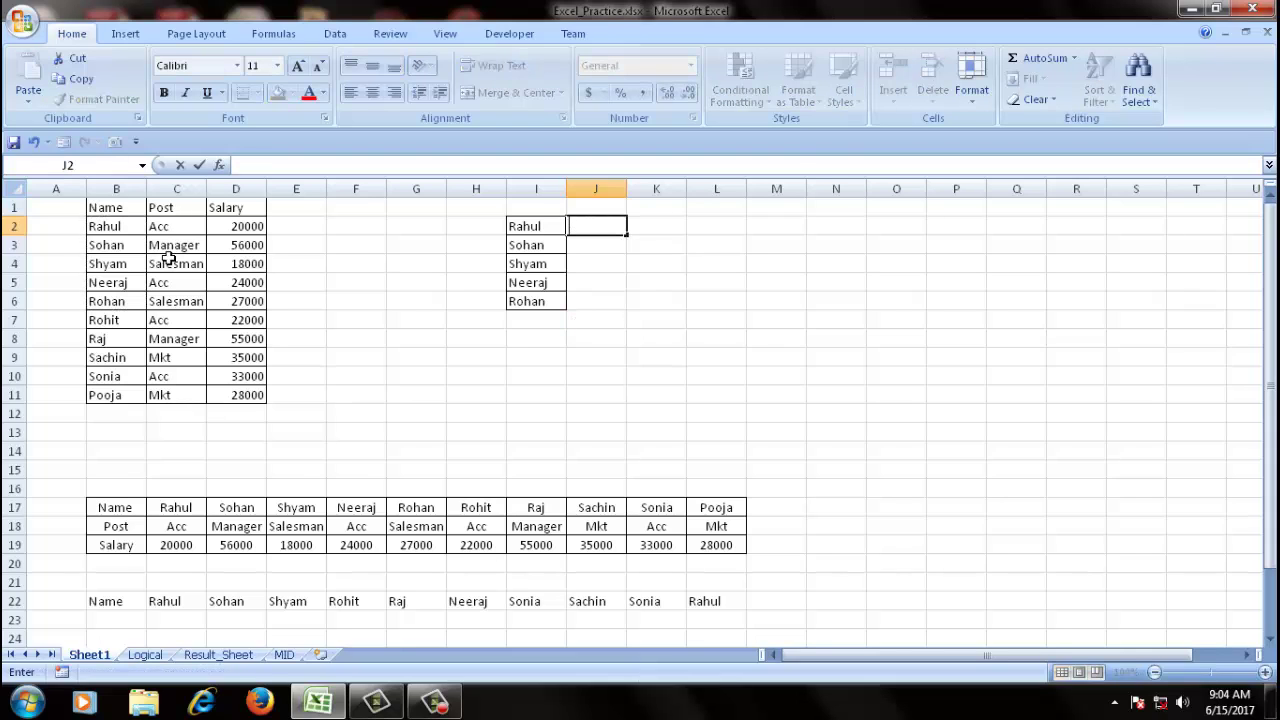
pyautogui.click(714, 320)
# - Start a VLOOKUP formula in cell J2 with the name in I2 as the lookup value
pyautogui.click(603, 227)
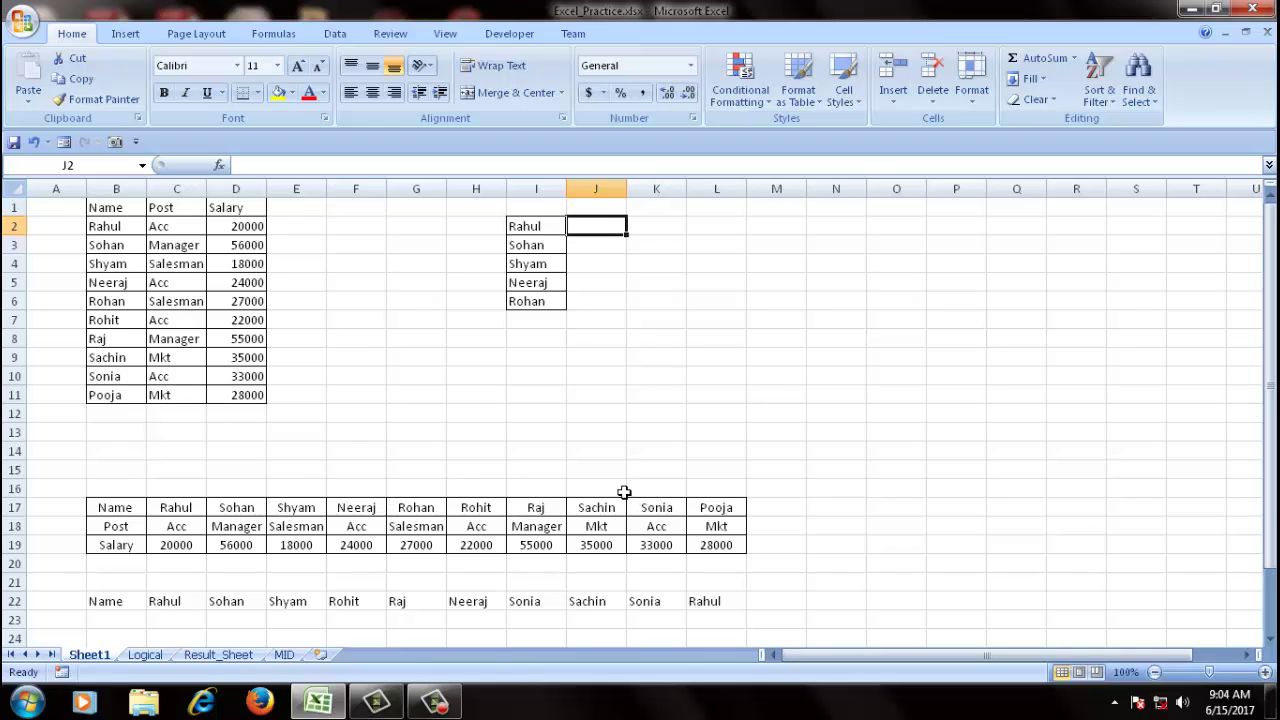
pyautogui.write('=')
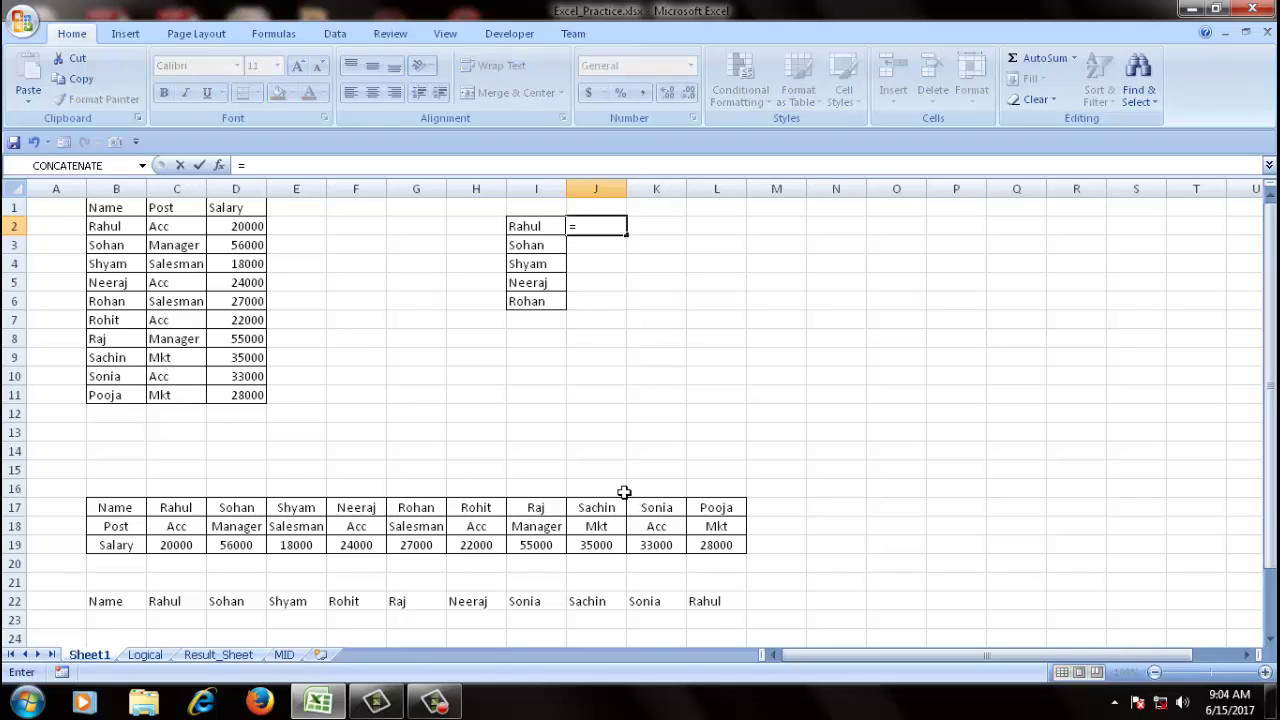
pyautogui.write('vlo')
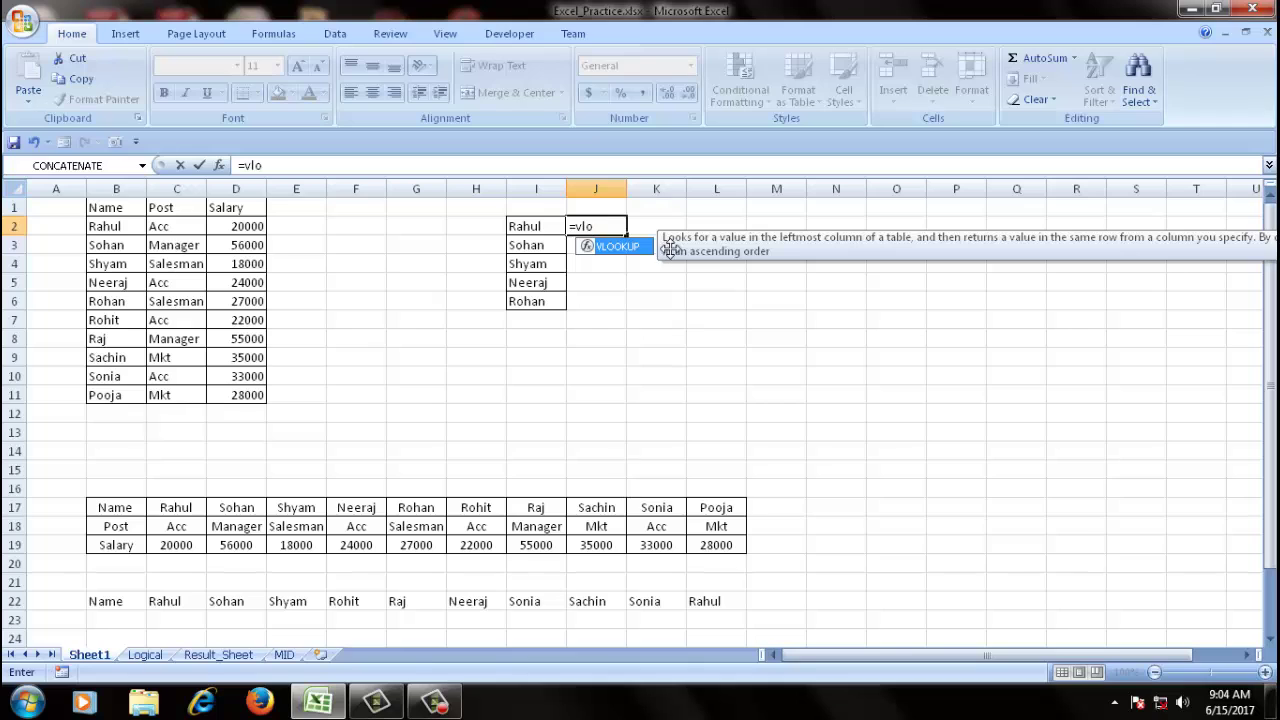
pyautogui.doubleClick(618, 247)
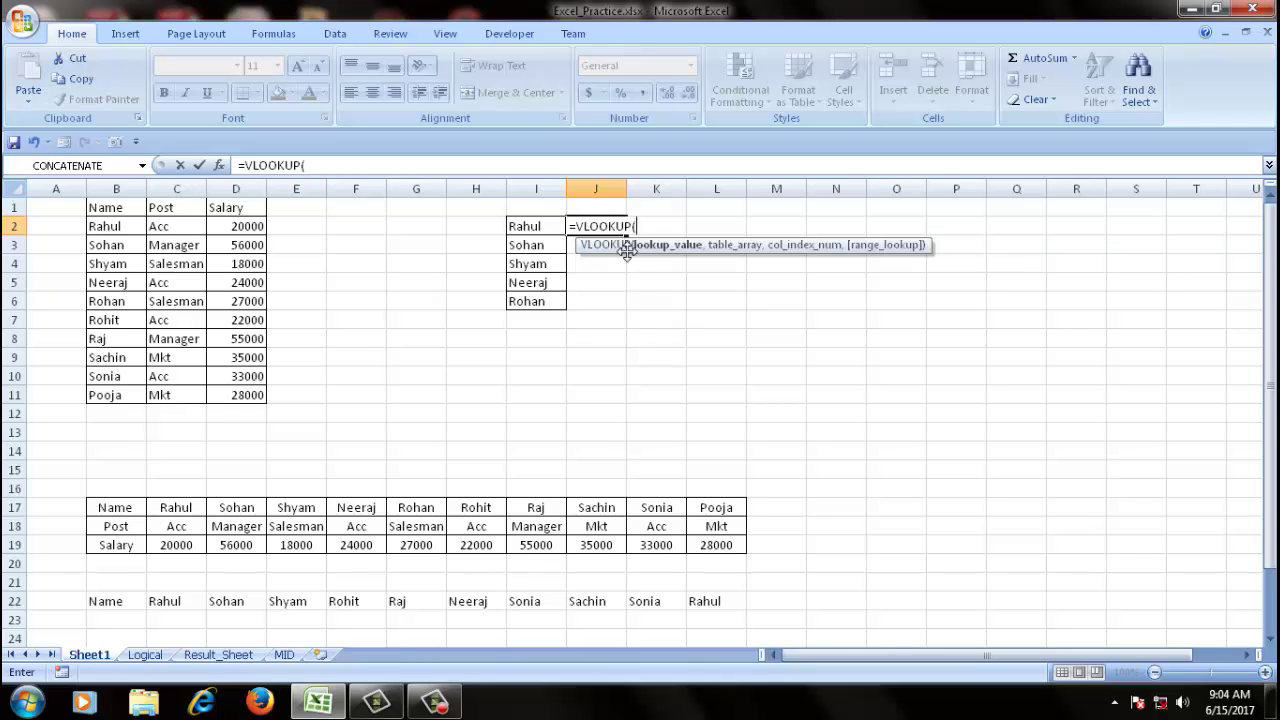
pyautogui.click(517, 227)
pyautogui.write(',')
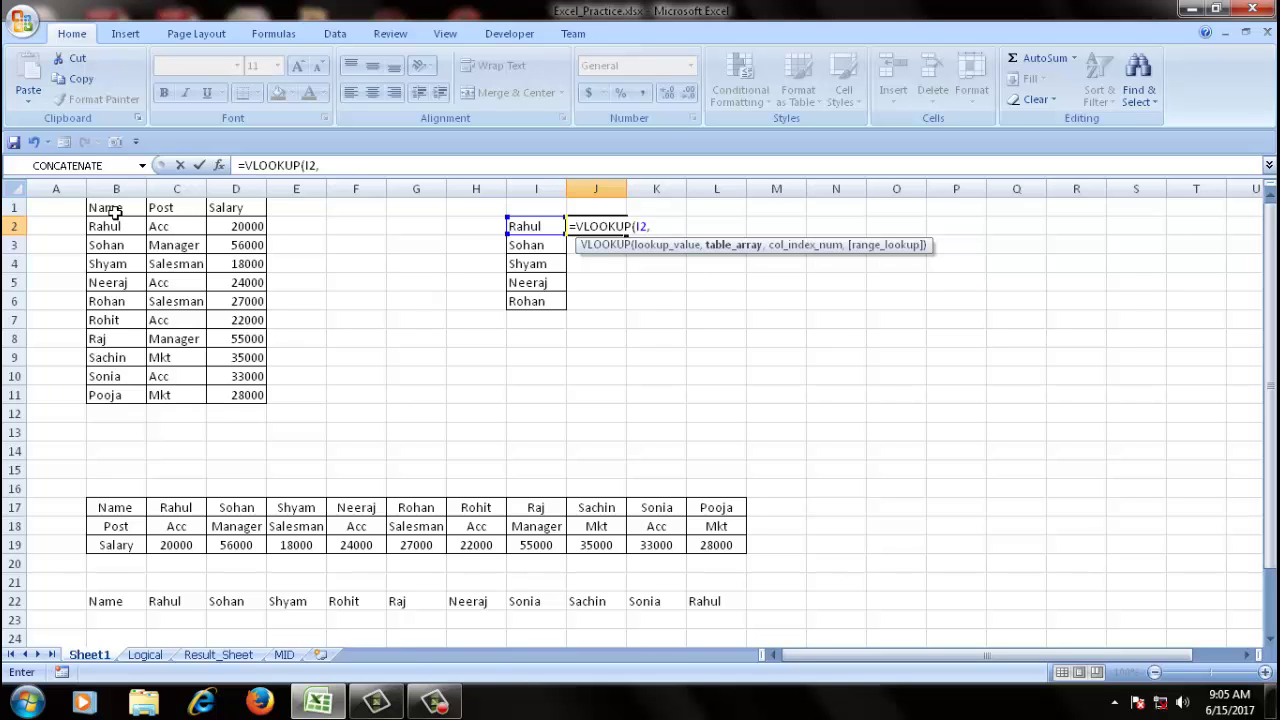
# - Set the VLOOKUP's table array to B2:D11 and column index to 3, and keep the Windows color scheme without further messages
pyautogui.moveTo(116, 208); pyautogui.dragTo(235, 400)
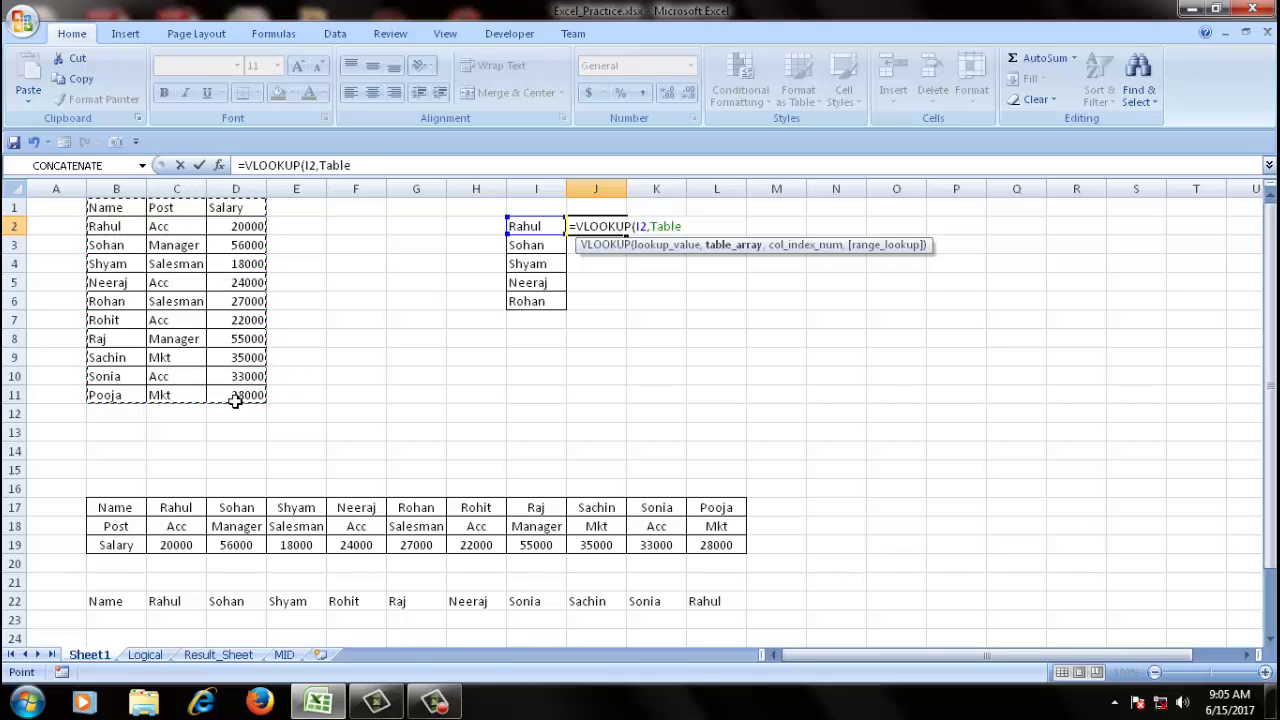
pyautogui.moveTo(100, 208); pyautogui.dragTo(251, 382)
pyautogui.moveTo(114, 225); pyautogui.dragTo(266, 400)
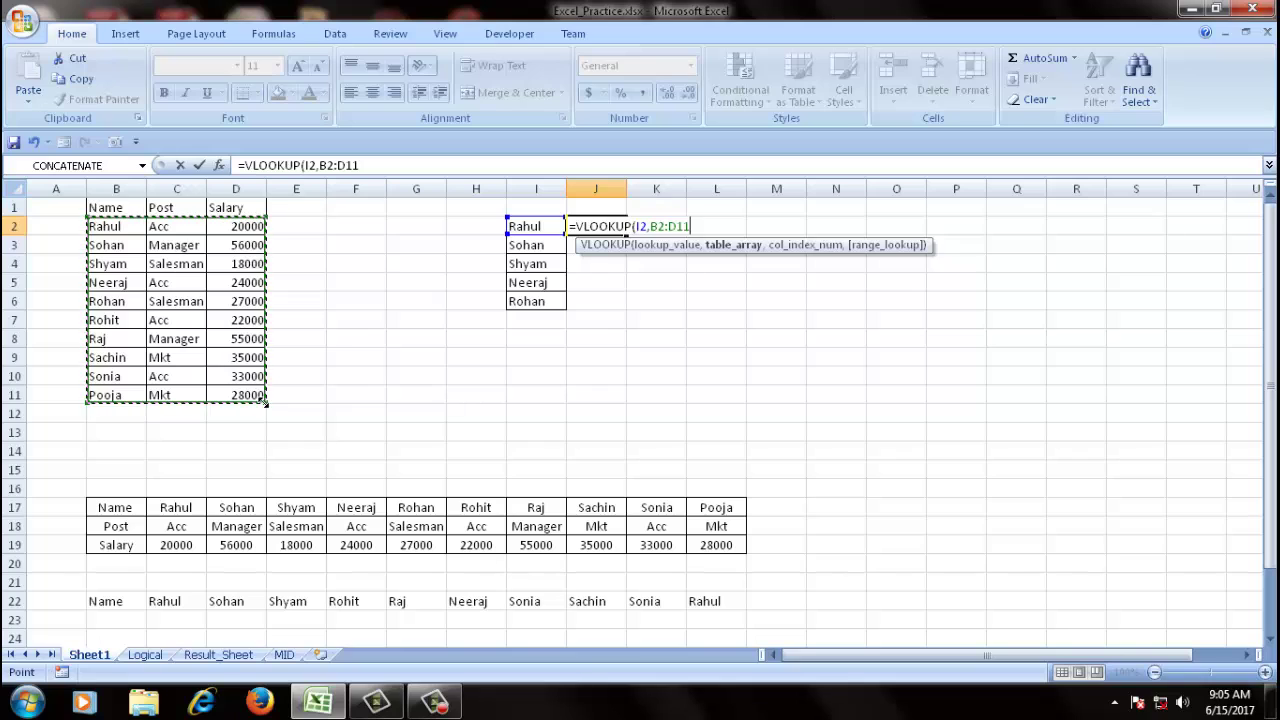
pyautogui.write(',')
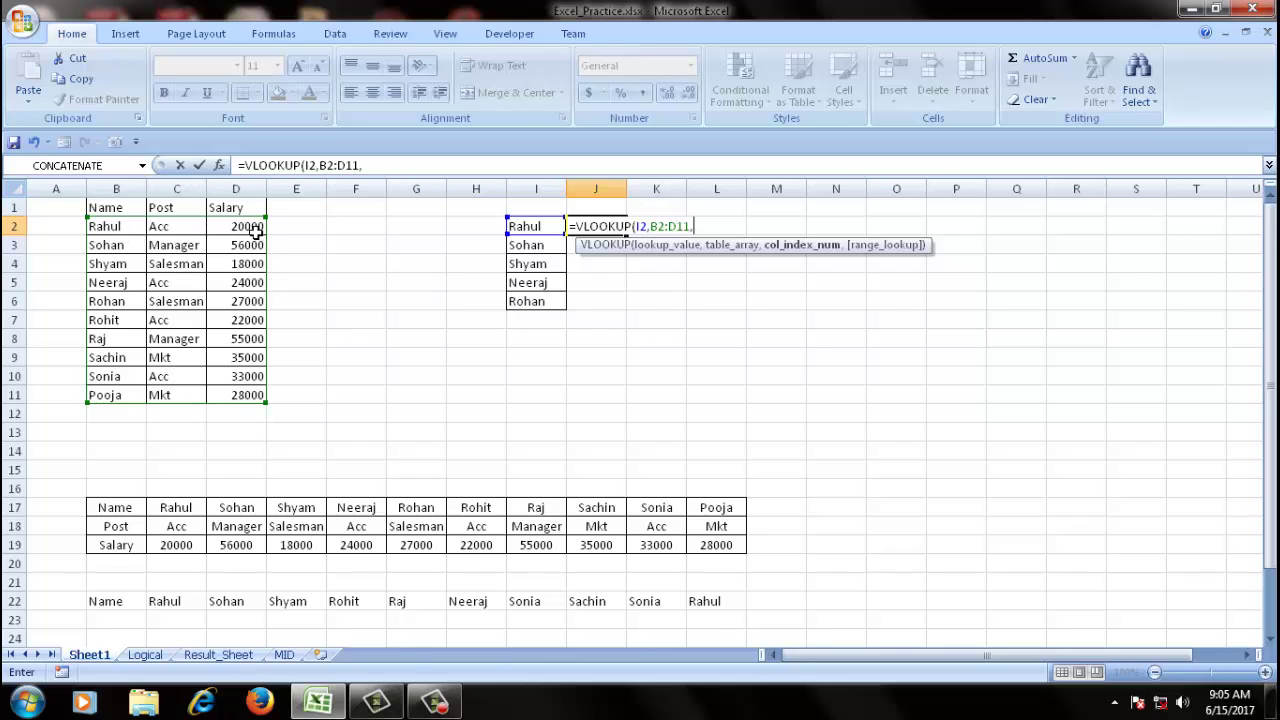
pyautogui.write(',')
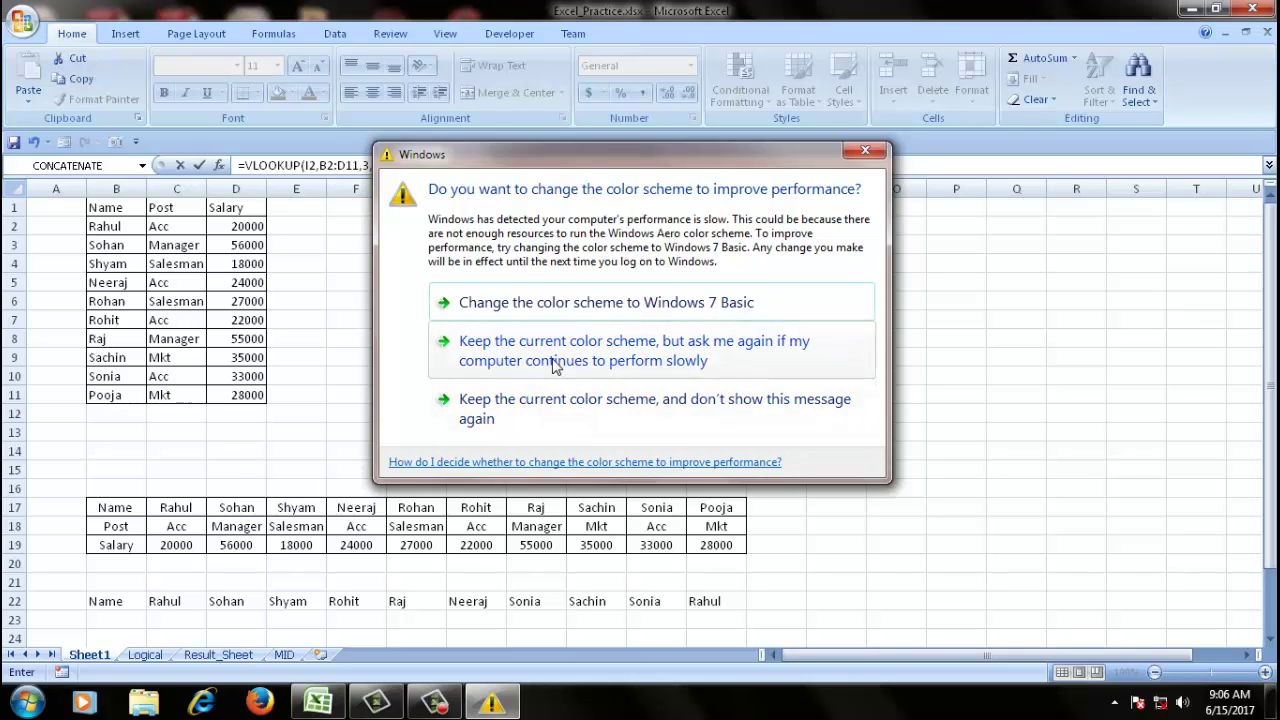
pyautogui.click(555, 410)
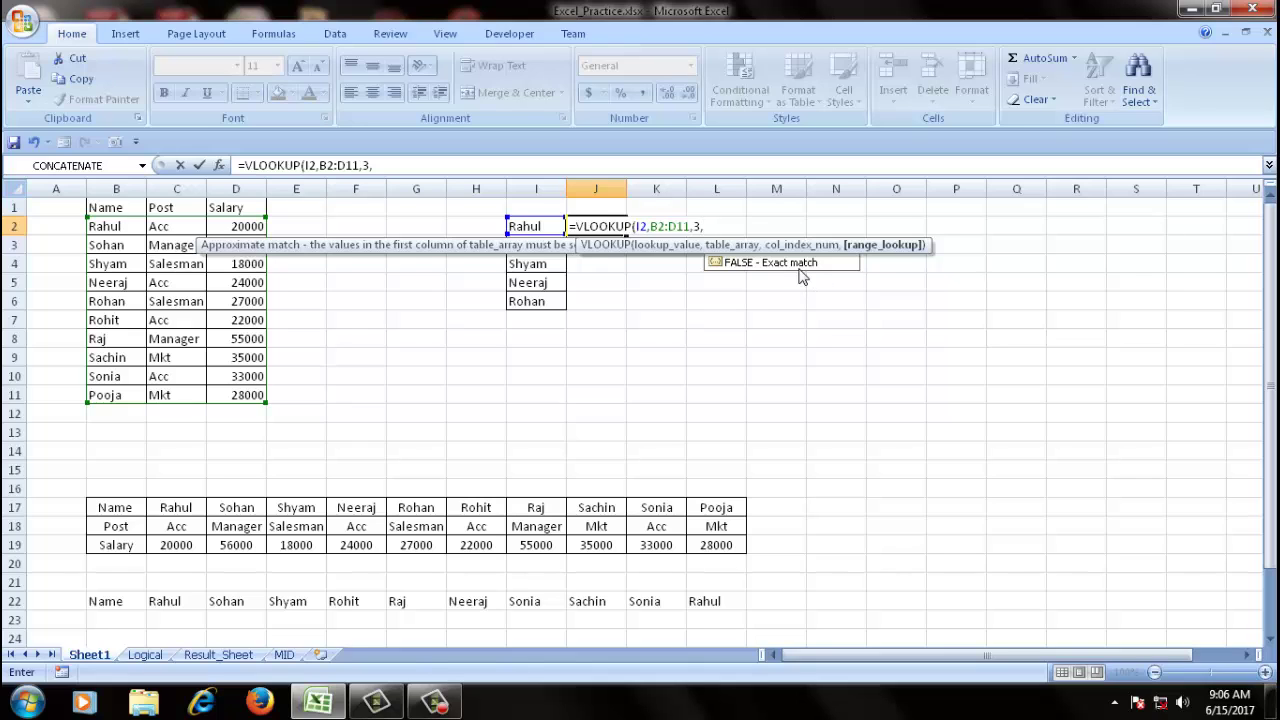
# - Complete the J2 VLOOKUP with FALSE for an exact match, and copy the formula down through J6
pyautogui.write('fal')
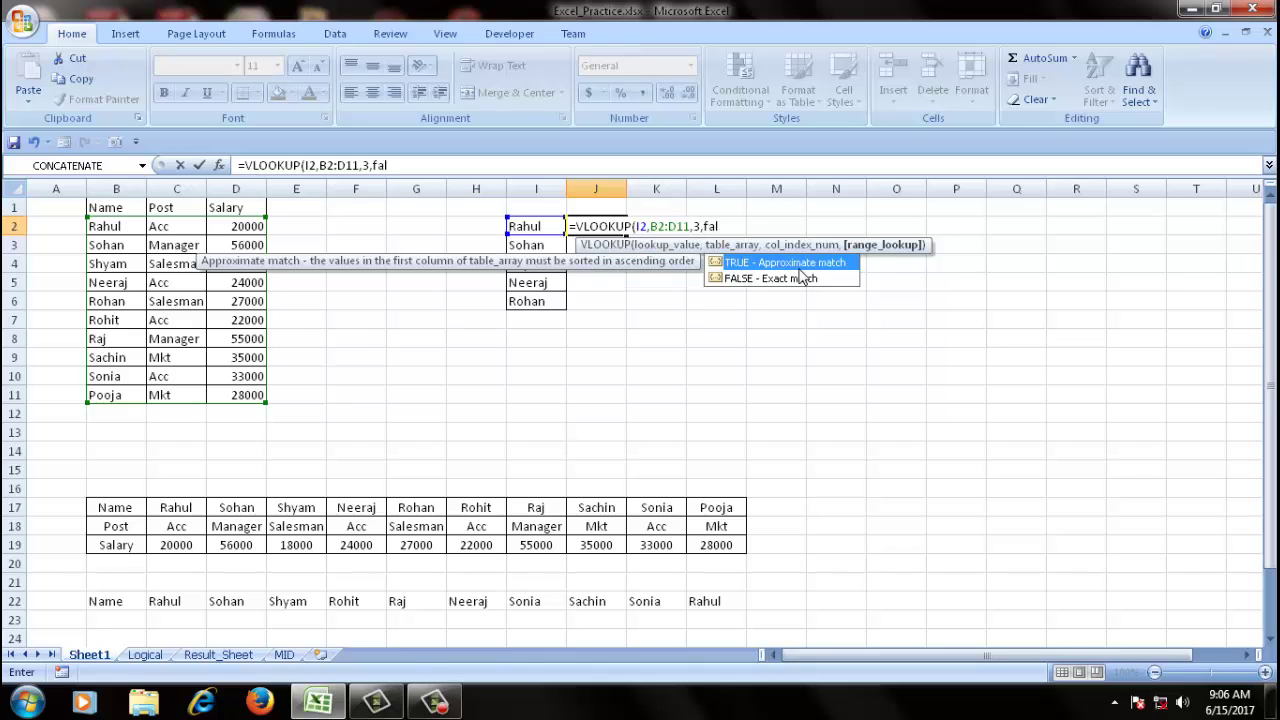
pyautogui.doubleClick(800, 279)
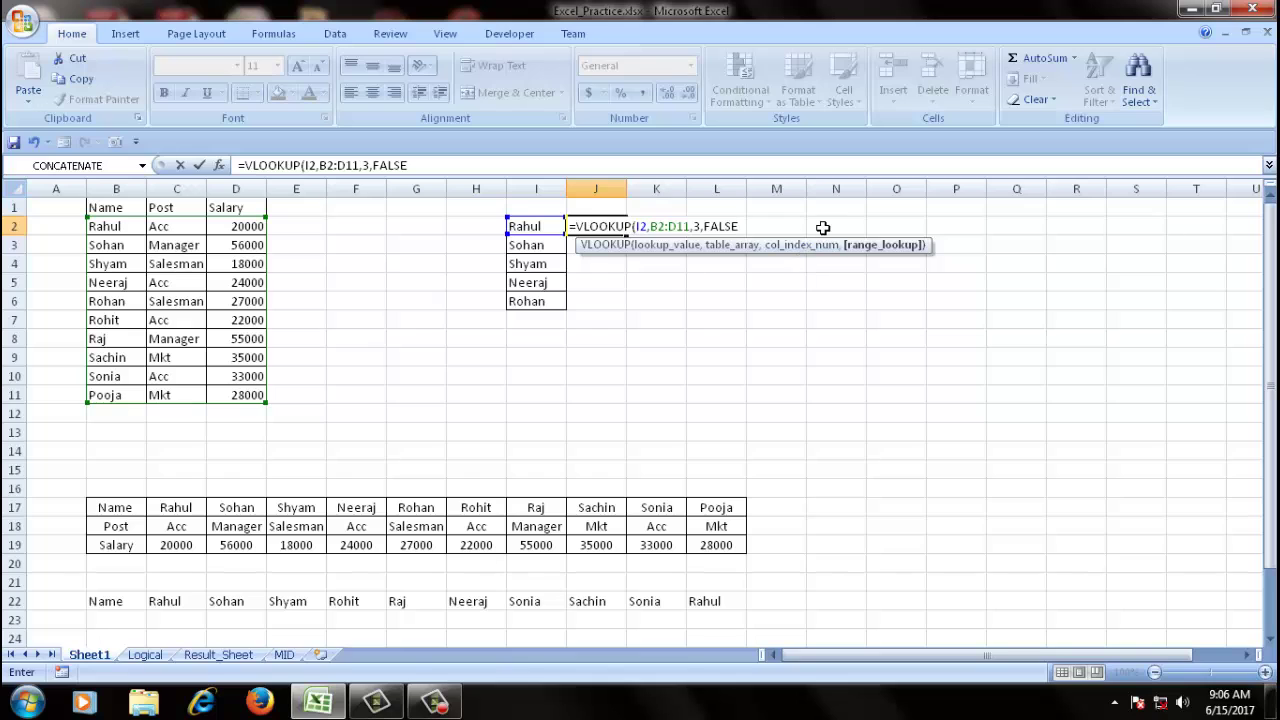
pyautogui.write(')')
pyautogui.press('Return')
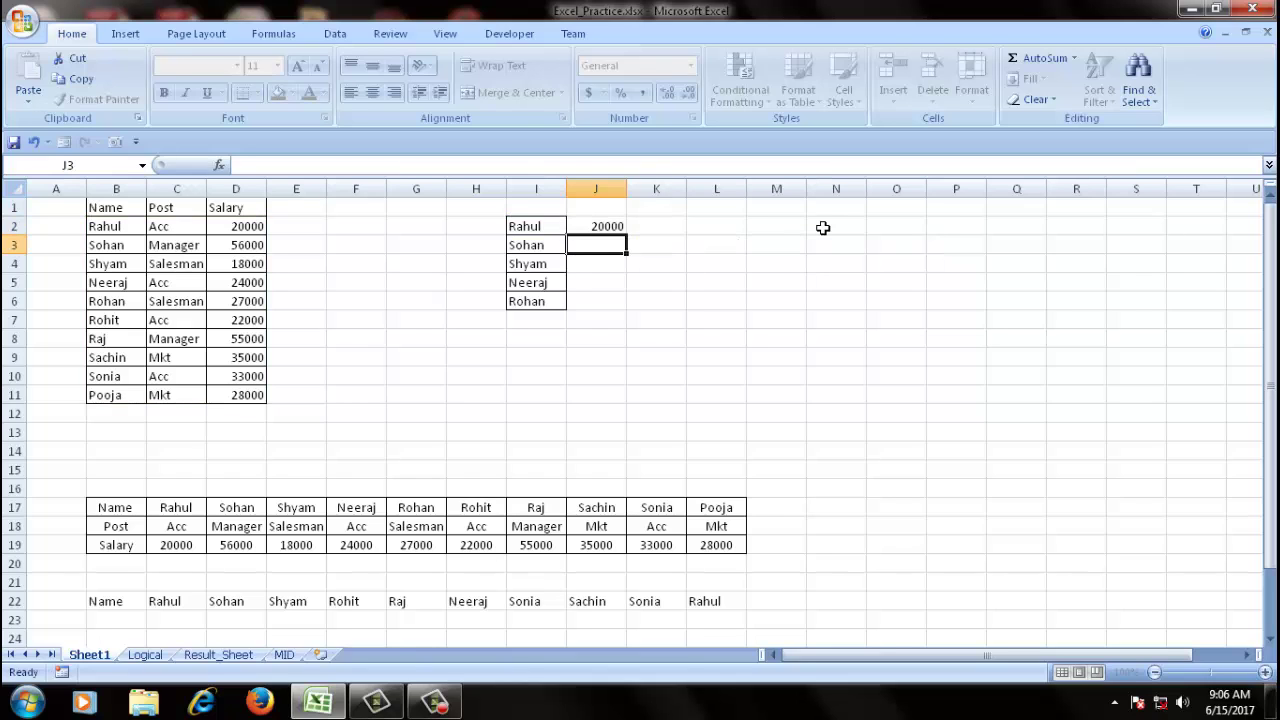
pyautogui.click(617, 229)
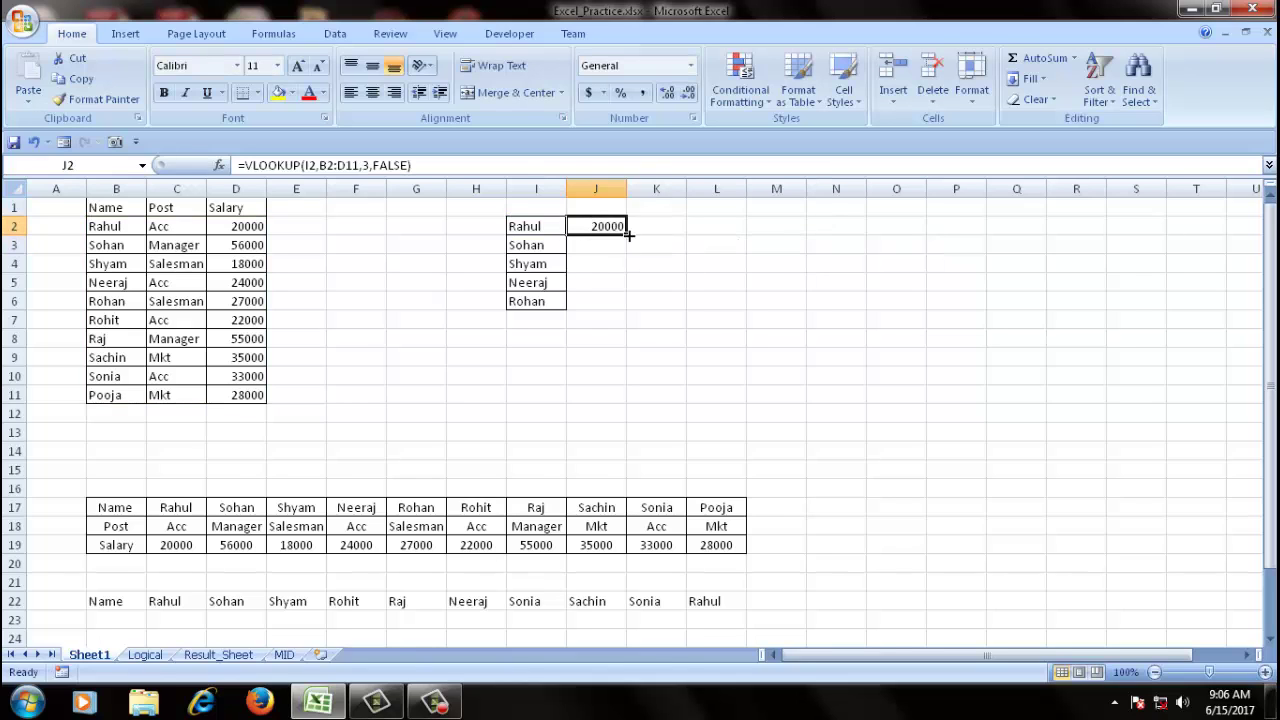
pyautogui.moveTo(626, 236); pyautogui.dragTo(628, 318)
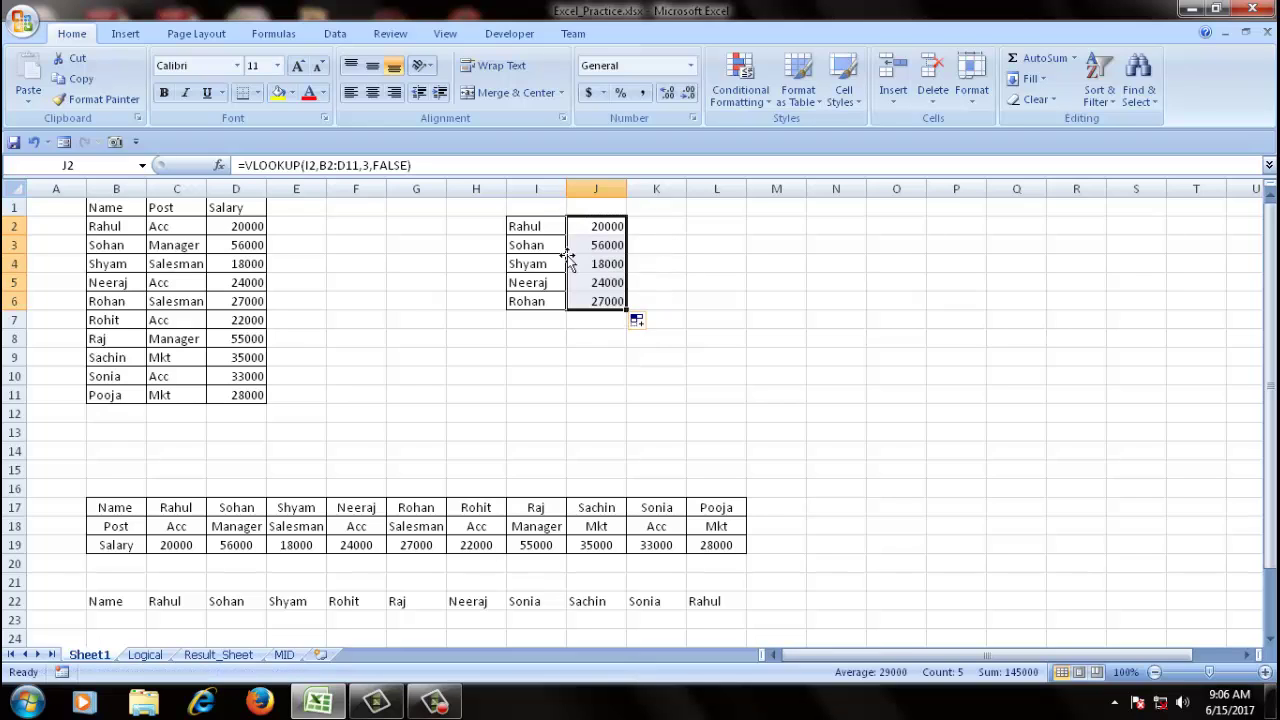
# - Compare the looked-up salaries in column J with the matching names and salaries in the source table
pyautogui.click(128, 229)
pyautogui.click(230, 226)
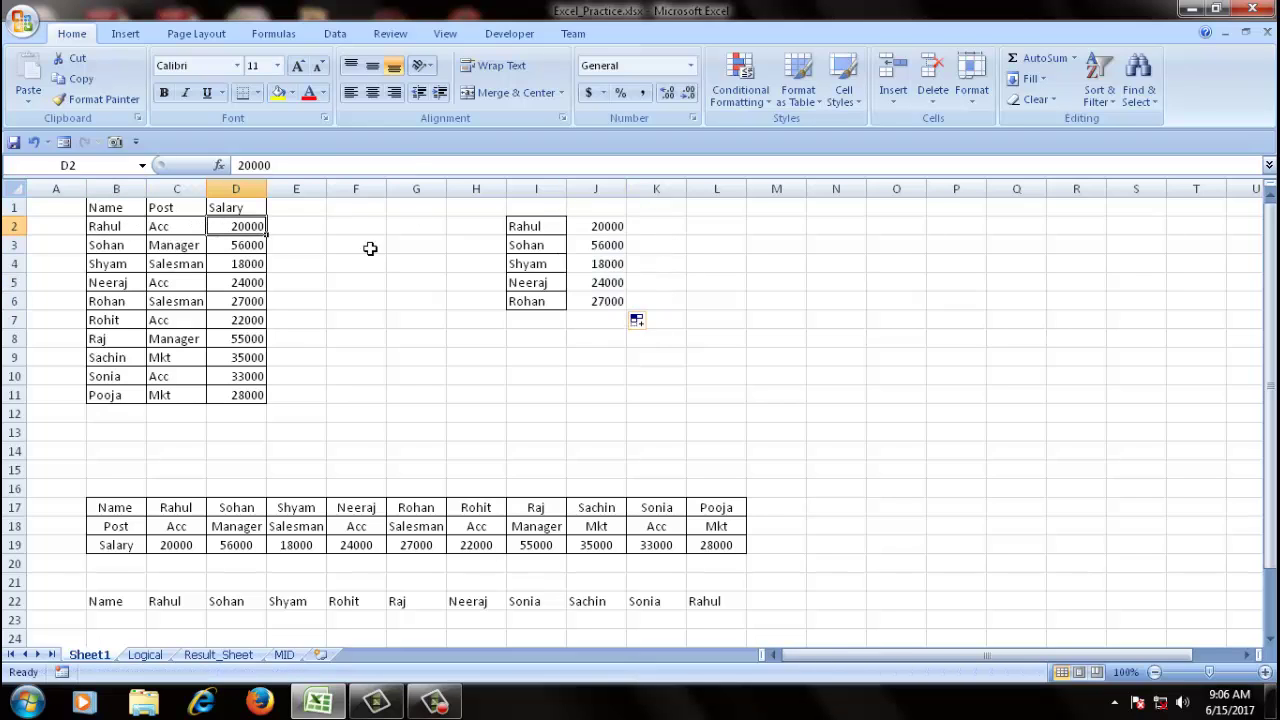
pyautogui.click(595, 229)
pyautogui.click(540, 244)
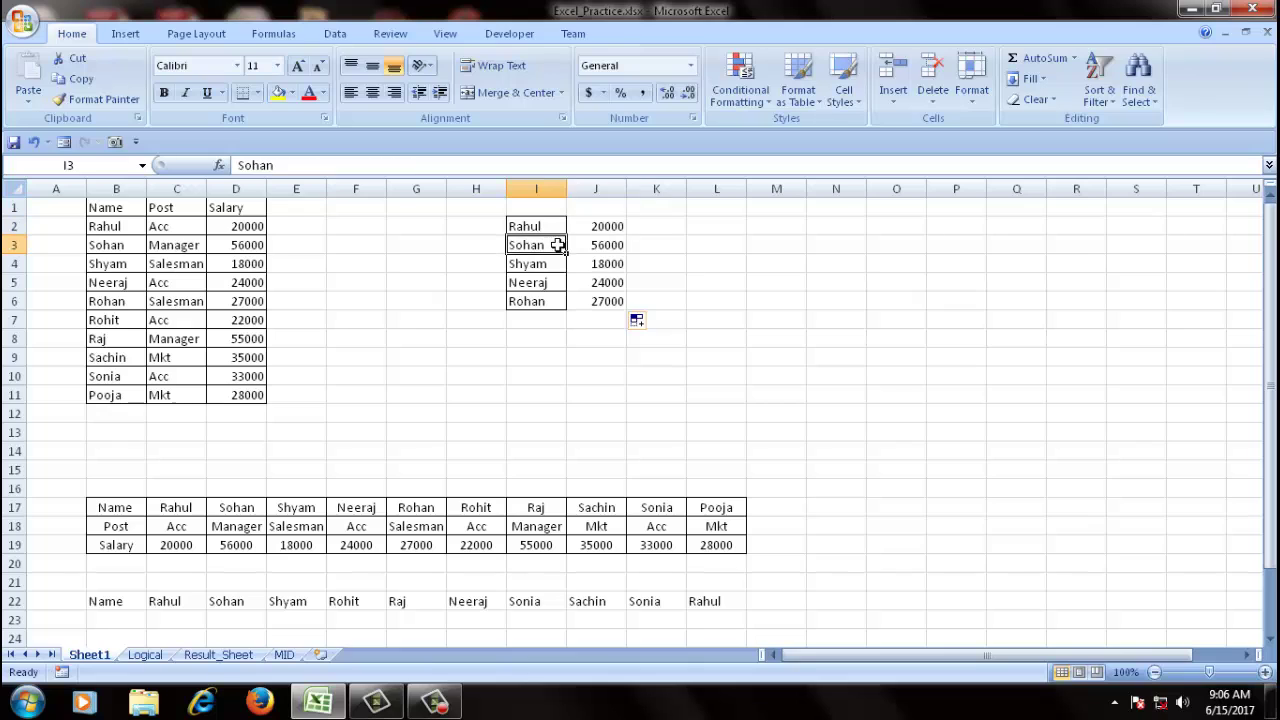
pyautogui.click(602, 245)
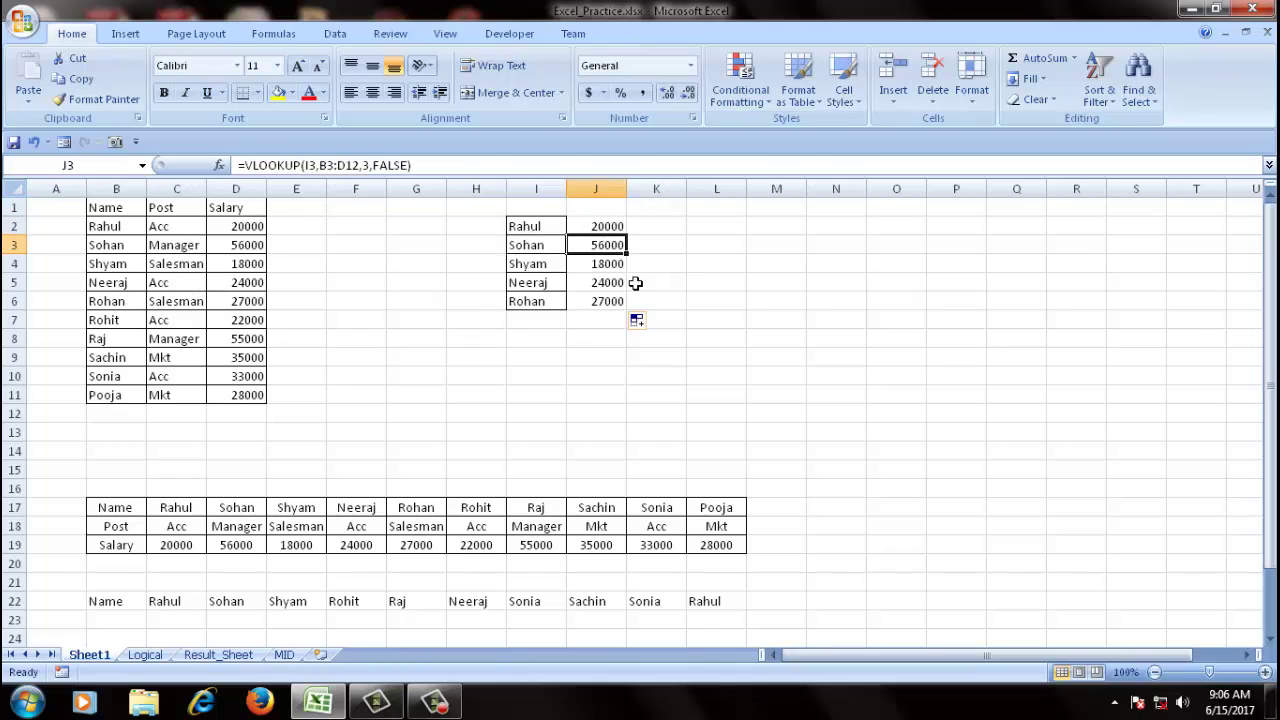
pyautogui.click(601, 282)
pyautogui.click(131, 285)
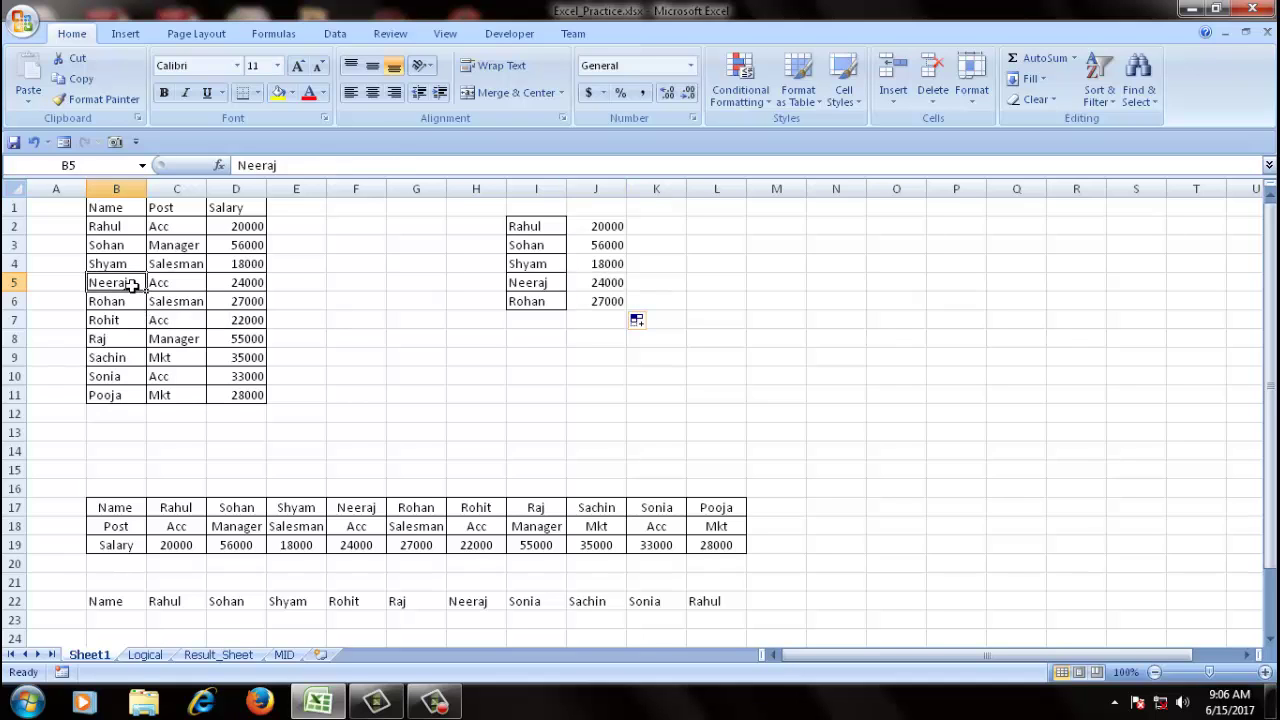
pyautogui.click(256, 286)
pyautogui.click(607, 263)
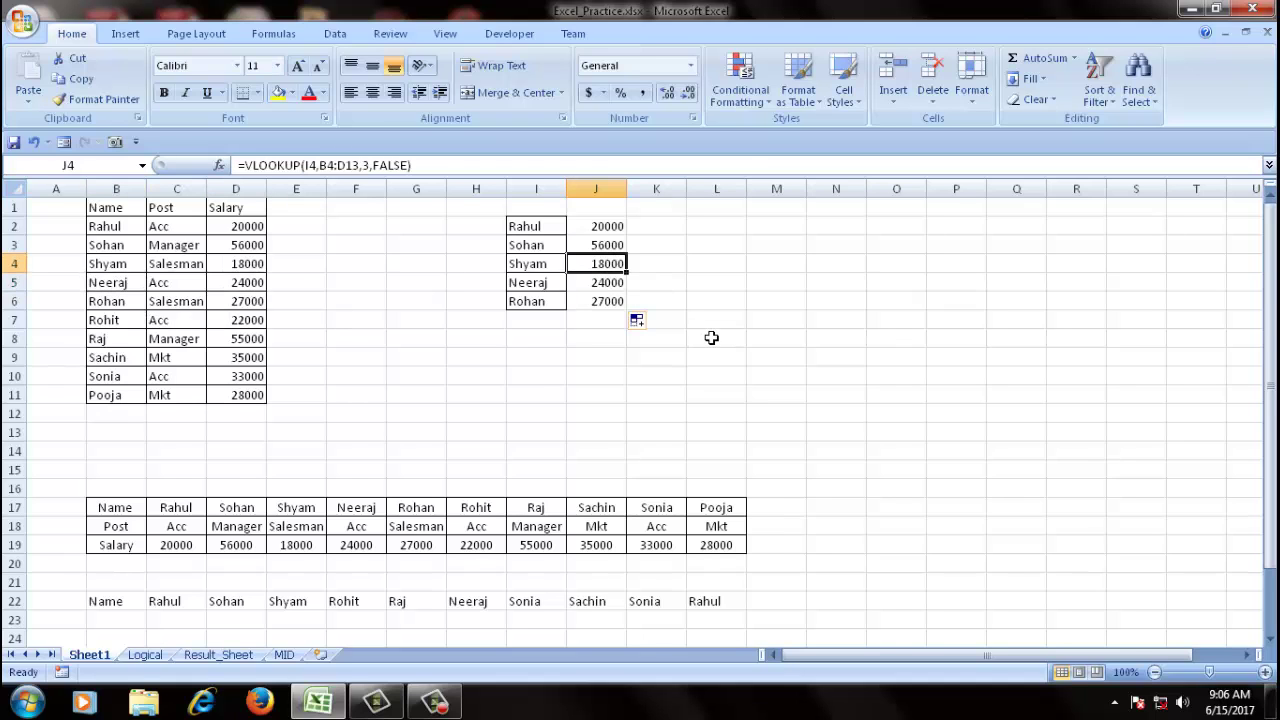
pyautogui.scroll(-4, 711, 338)
pyautogui.click(120, 392)
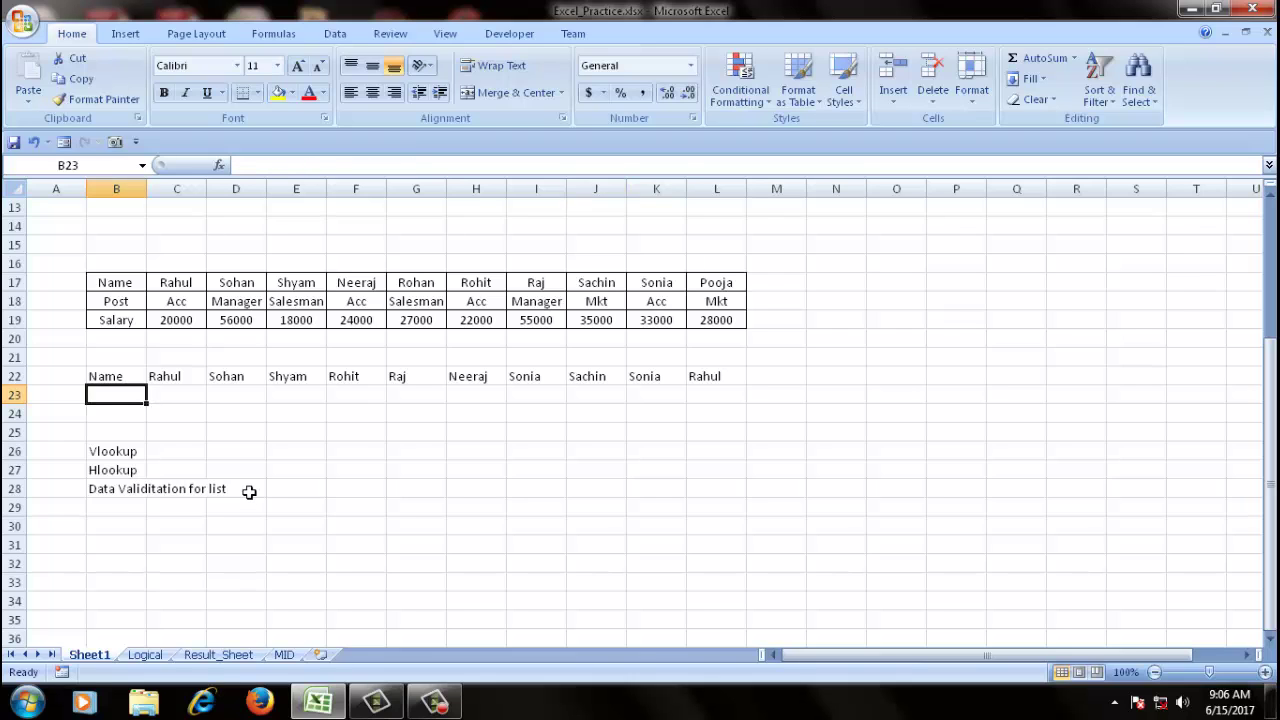
pyautogui.write('=vl')
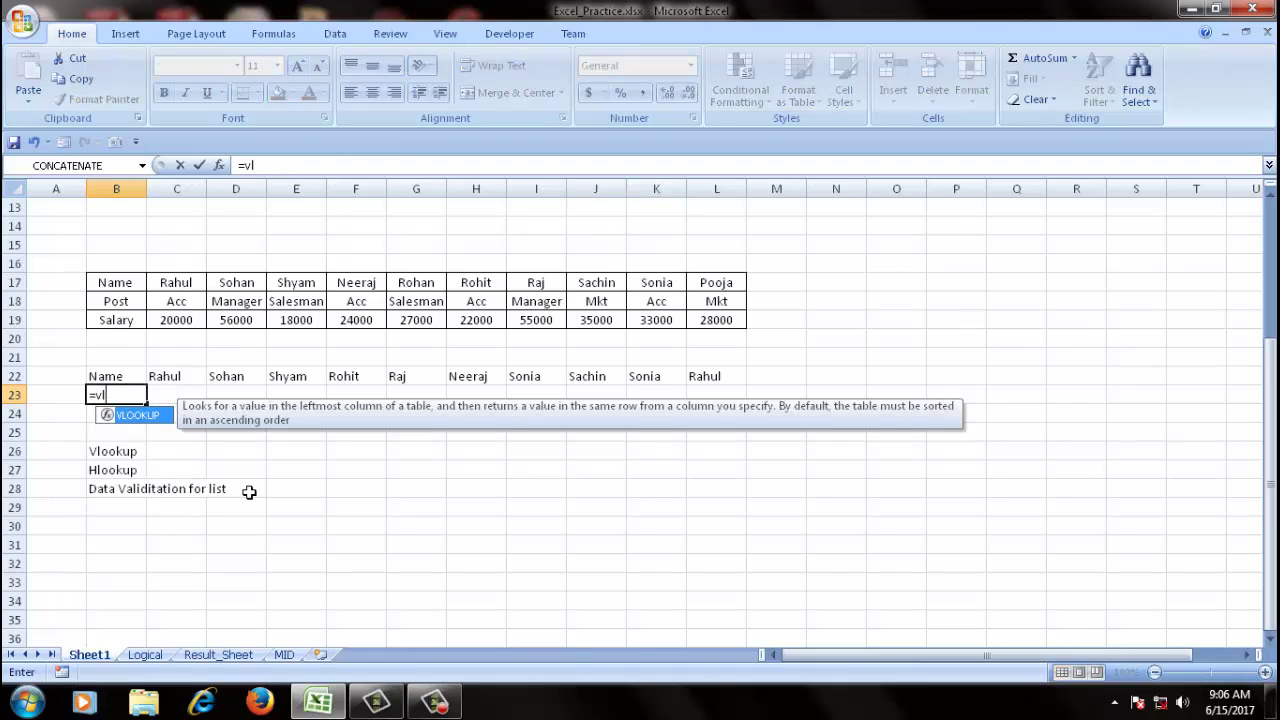
pyautogui.press('BackSpace')
pyautogui.press('BackSpace')
pyautogui.write('h')
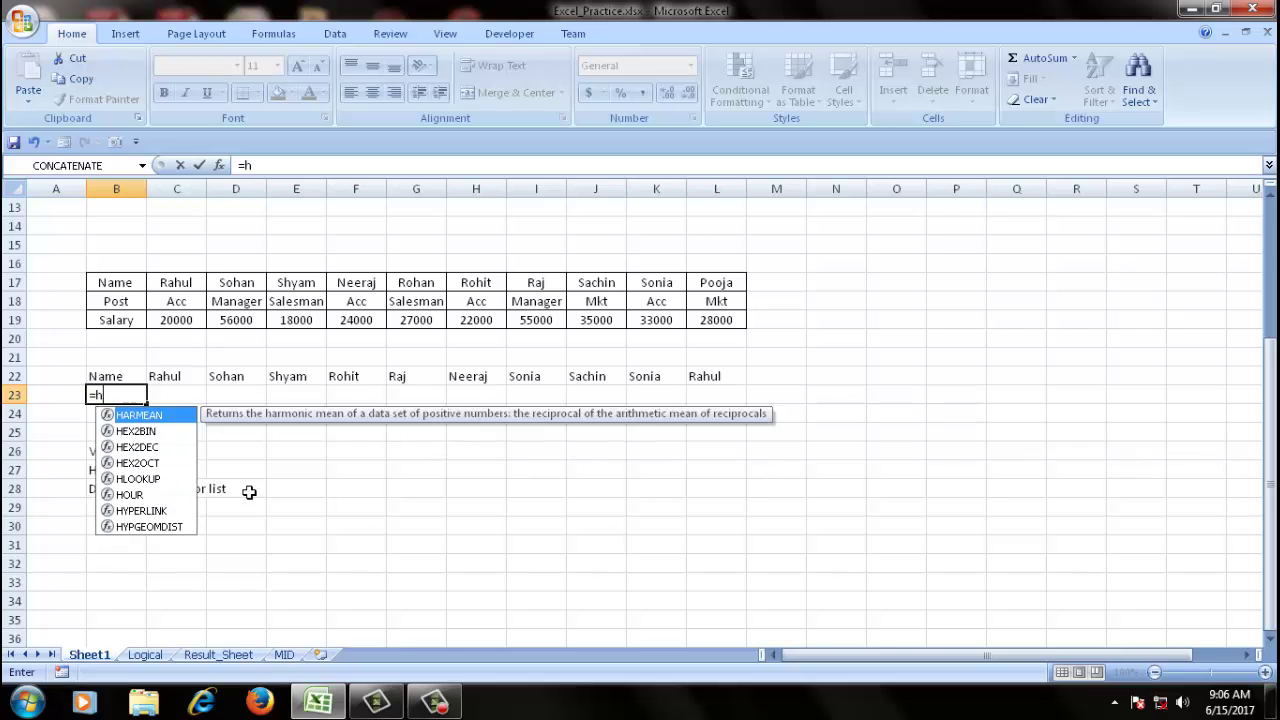
pyautogui.write('loo')
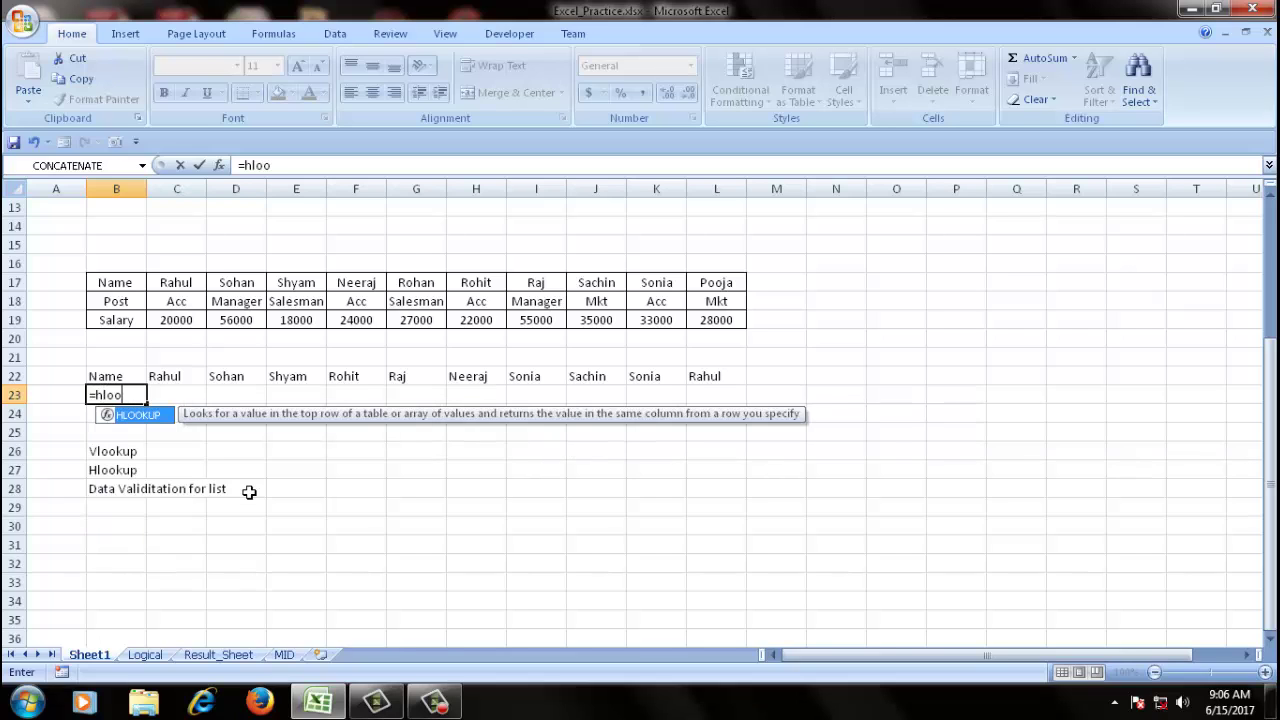
pyautogui.doubleClick(140, 415)
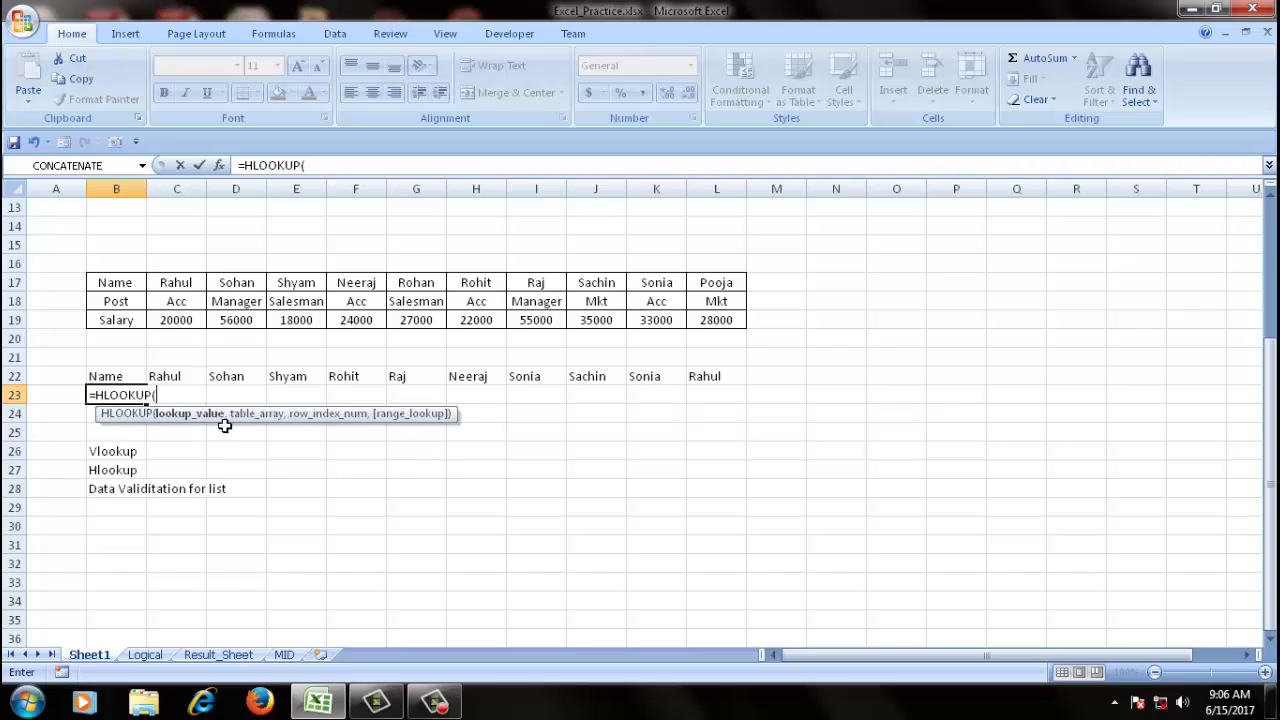
pyautogui.press('BackSpace')
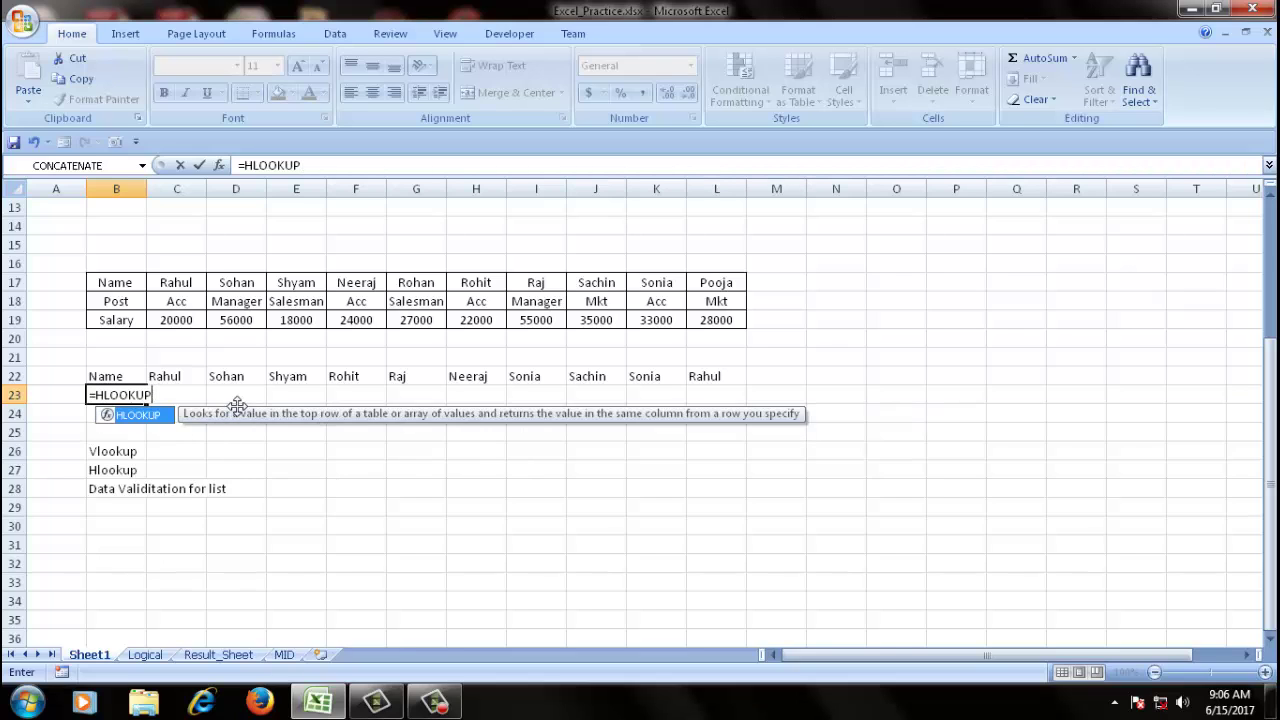
pyautogui.press('BackSpace')
pyautogui.press('BackSpace')
pyautogui.press('BackSpace')
pyautogui.press('BackSpace')
pyautogui.press('BackSpace')
pyautogui.press('BackSpace')
pyautogui.press('Escape')
pyautogui.click(220, 451)
# - Start an HLOOKUP formula in cell C23 with the name in C22 as the lookup value
pyautogui.click(178, 396)
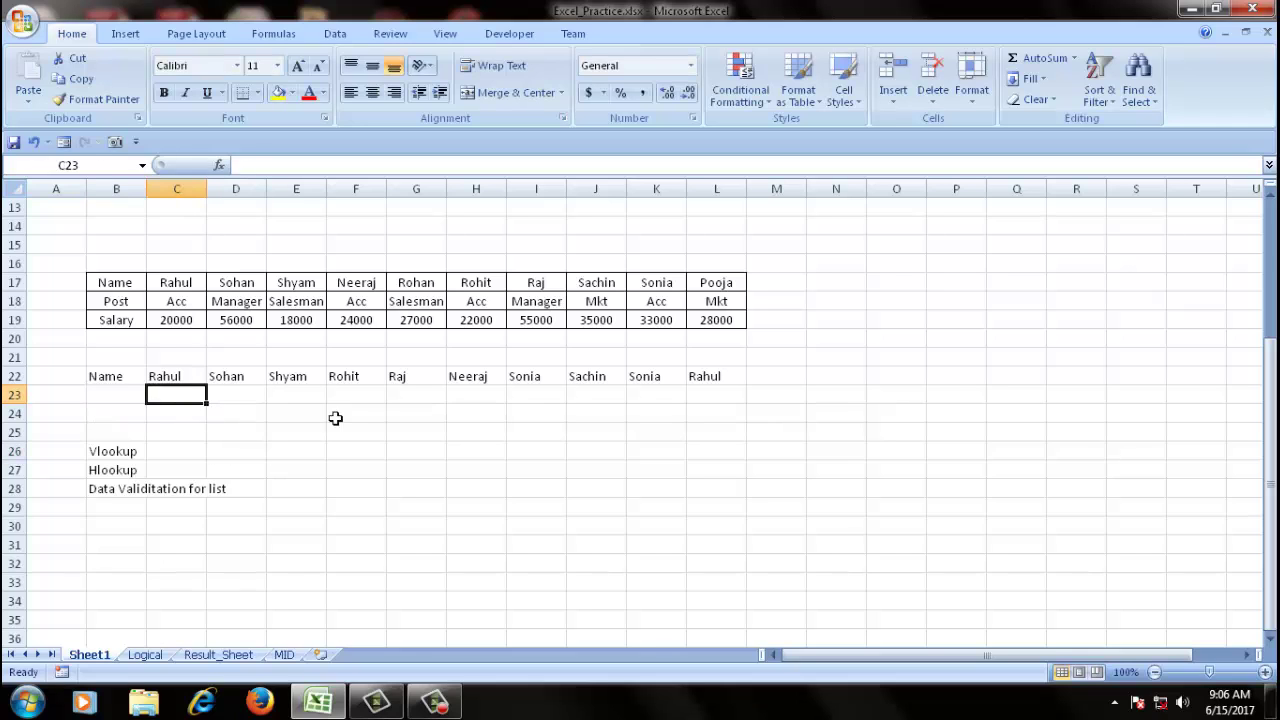
pyautogui.write('=')
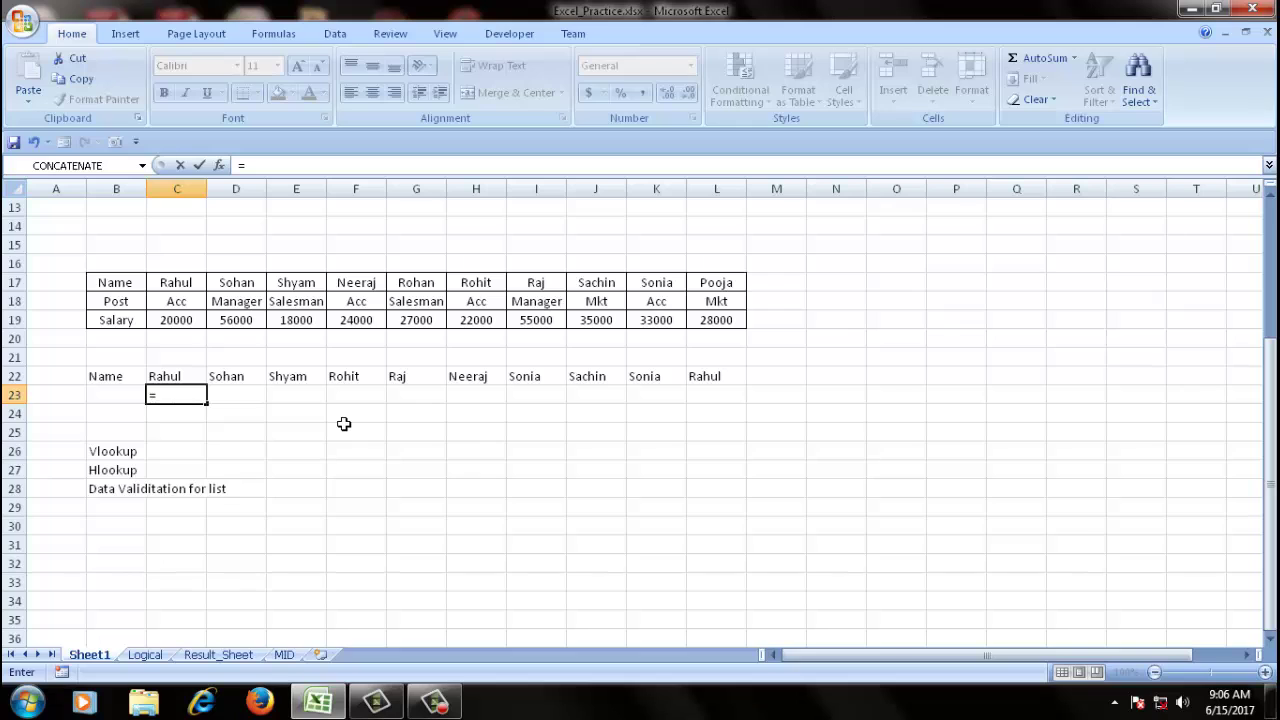
pyautogui.write('hl')
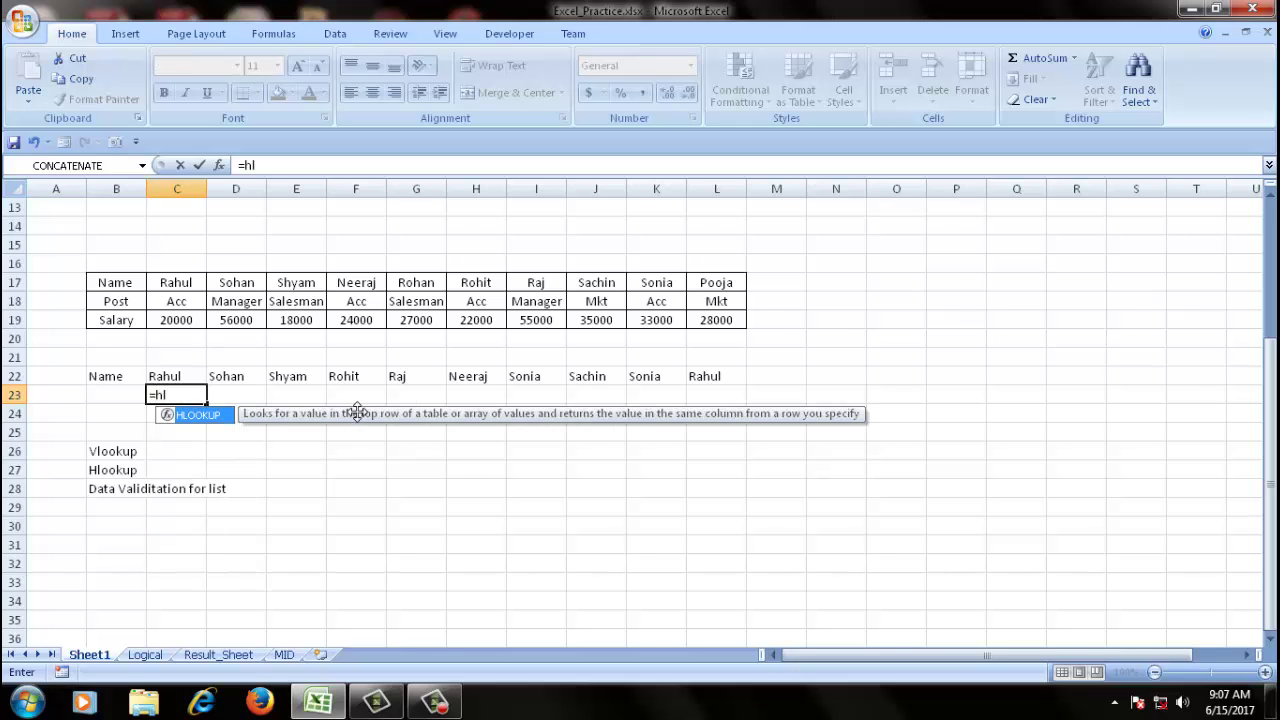
pyautogui.doubleClick(197, 424)
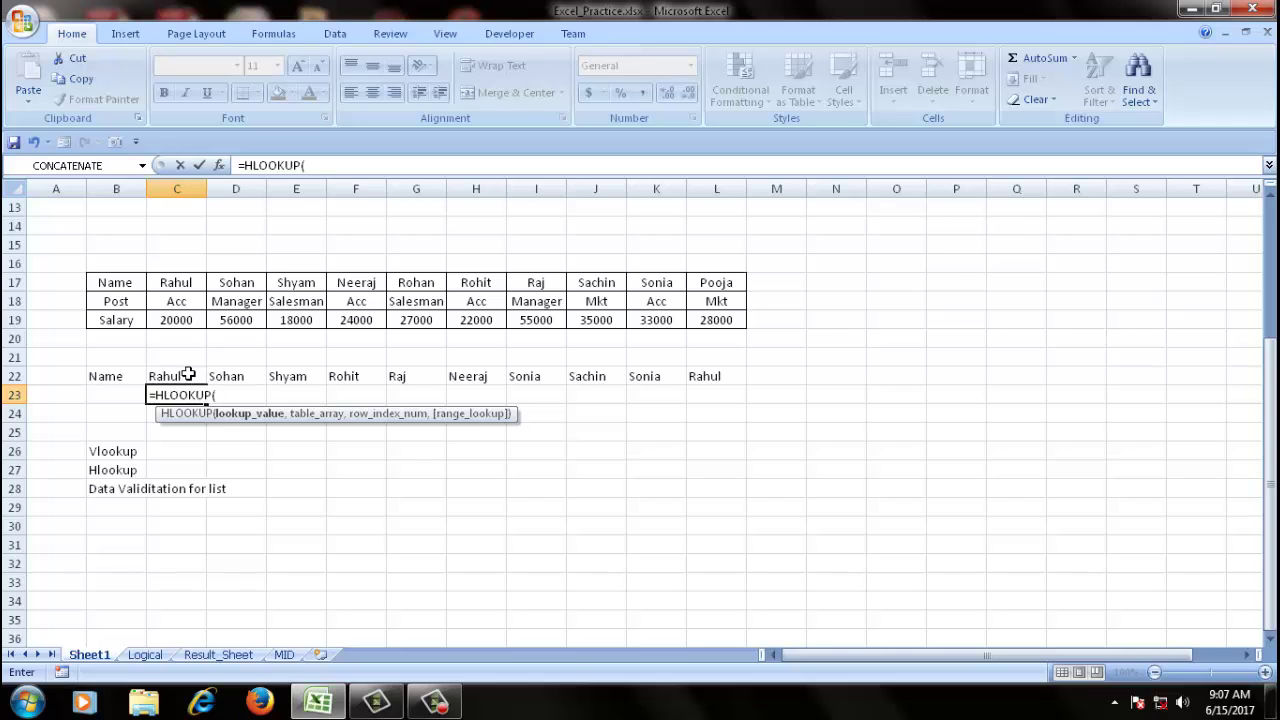
pyautogui.click(188, 375)
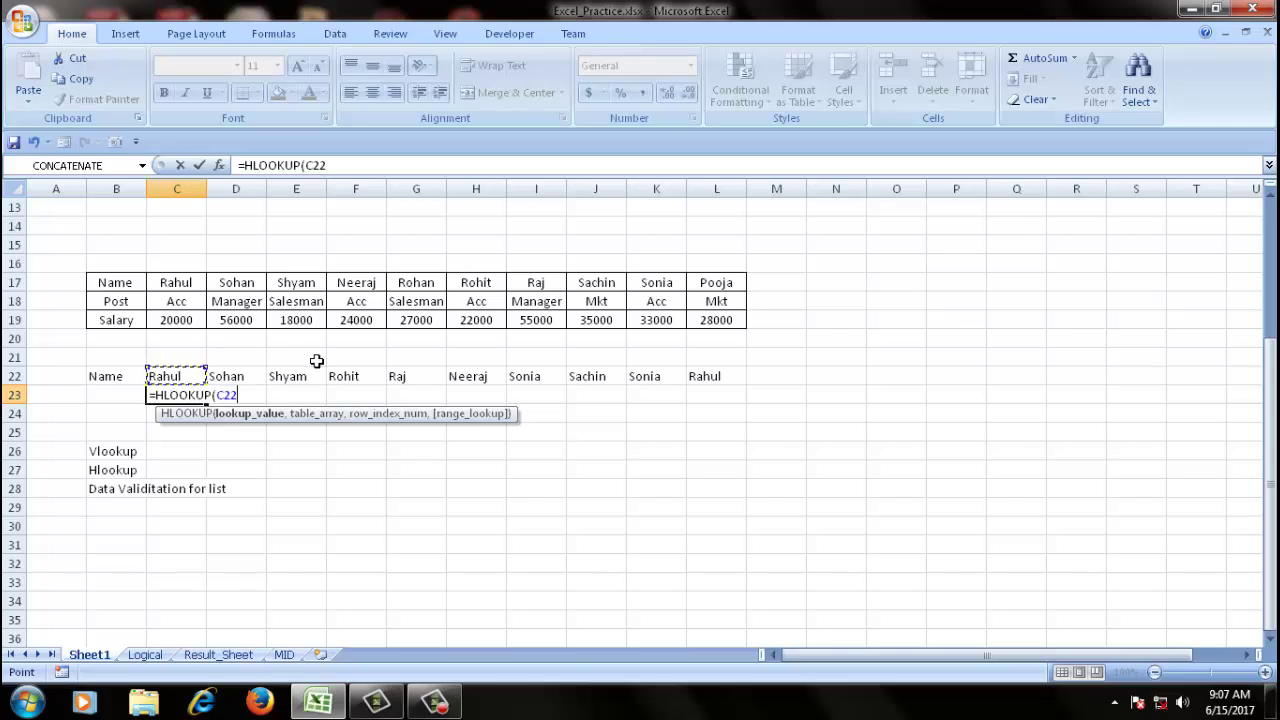
pyautogui.write(',')
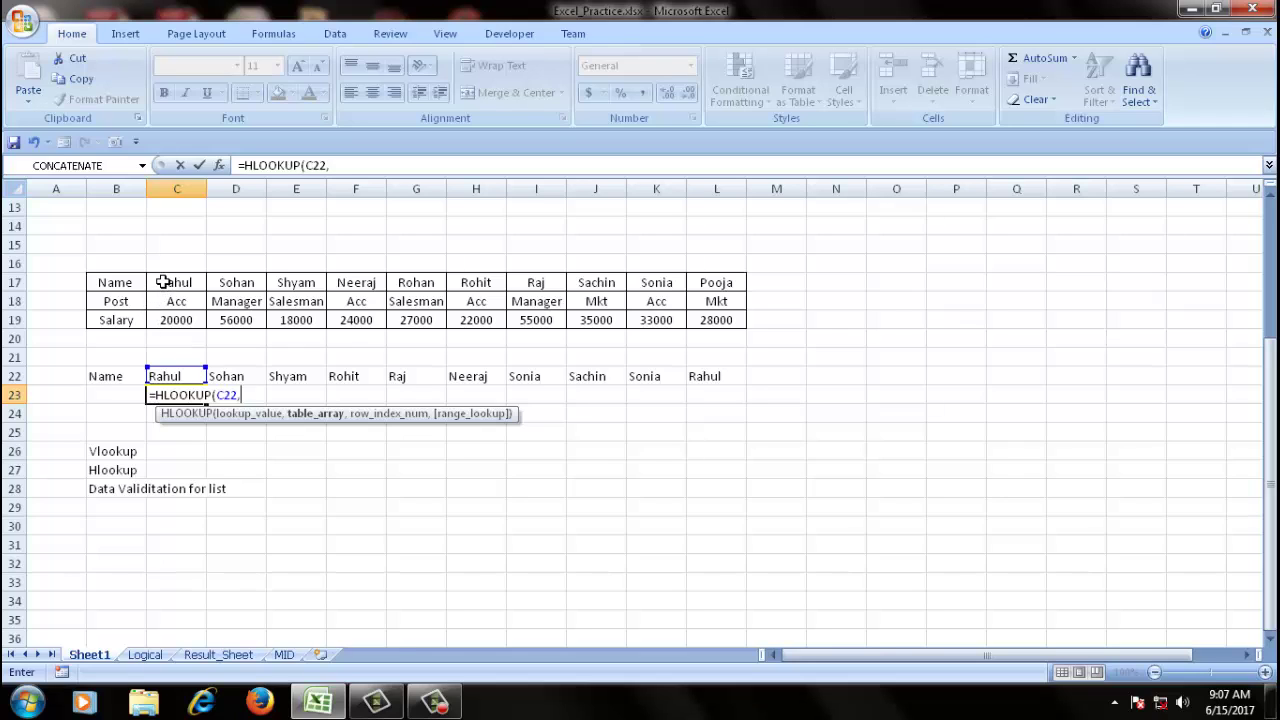
# - Complete the C23 HLOOKUP with table array C17:L19, row index 3 and 0 for an exact match
pyautogui.moveTo(163, 282); pyautogui.dragTo(708, 323)
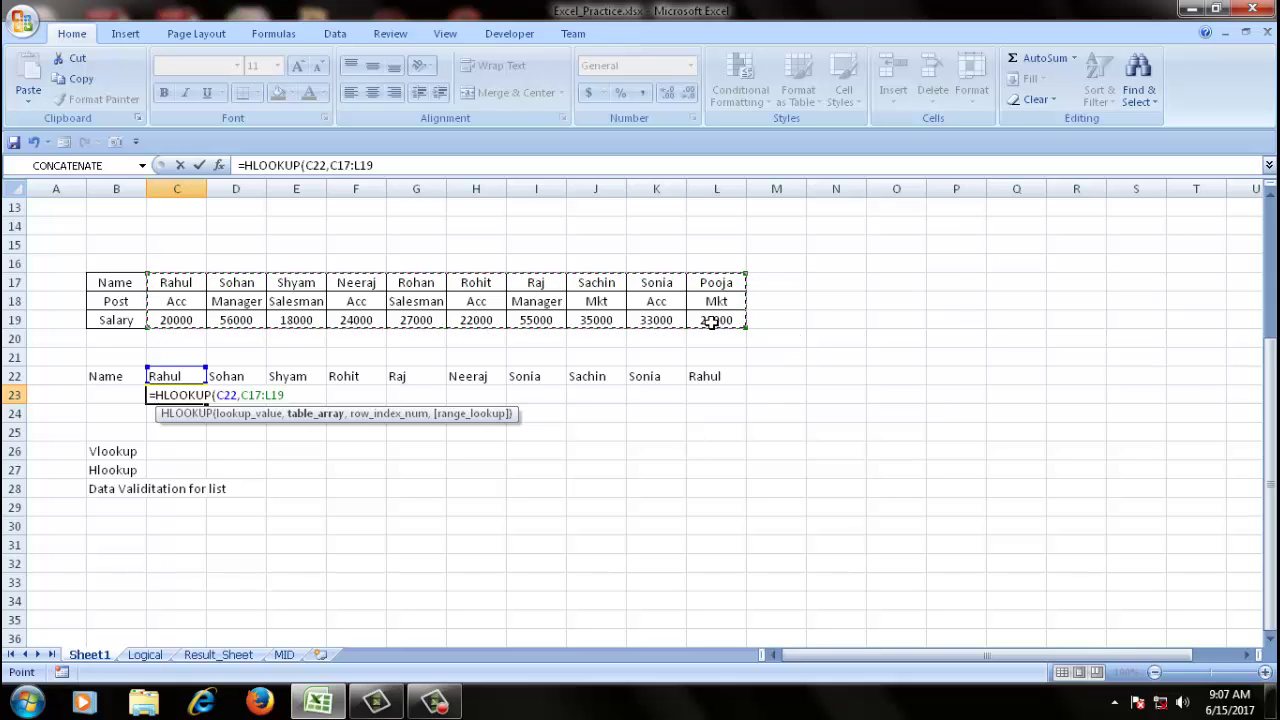
pyautogui.write(',3')
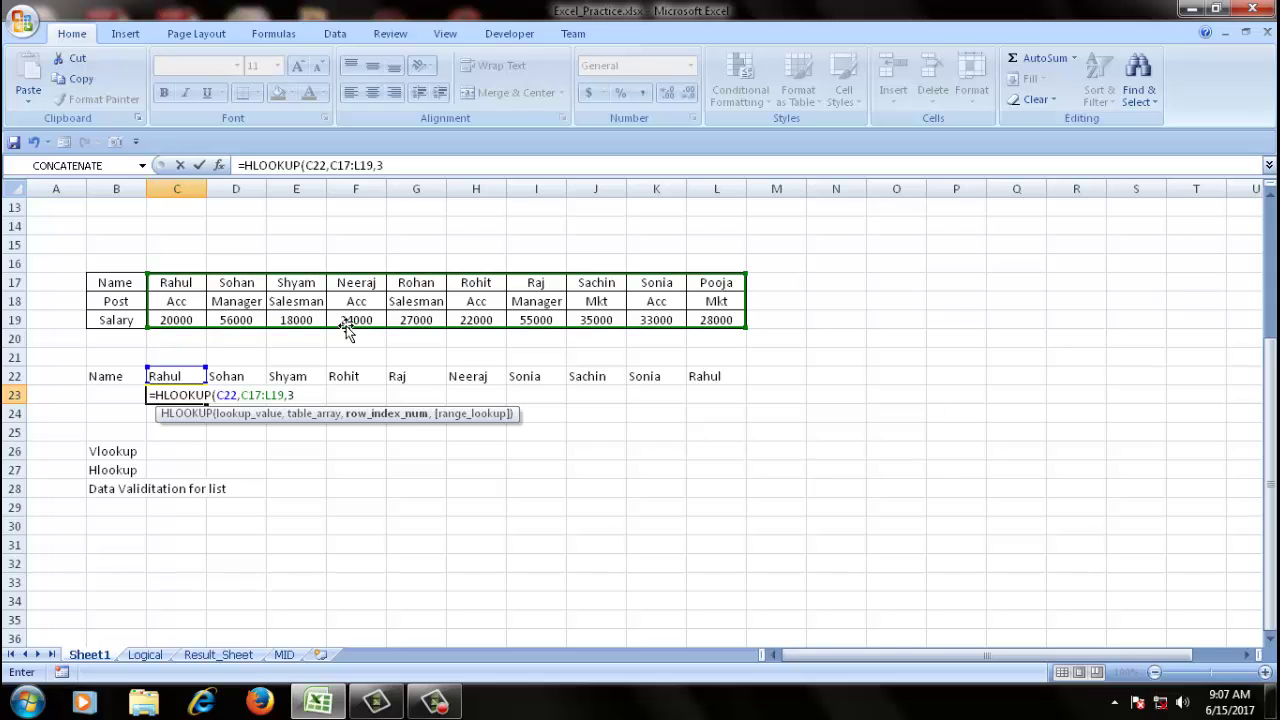
pyautogui.write(',0)')
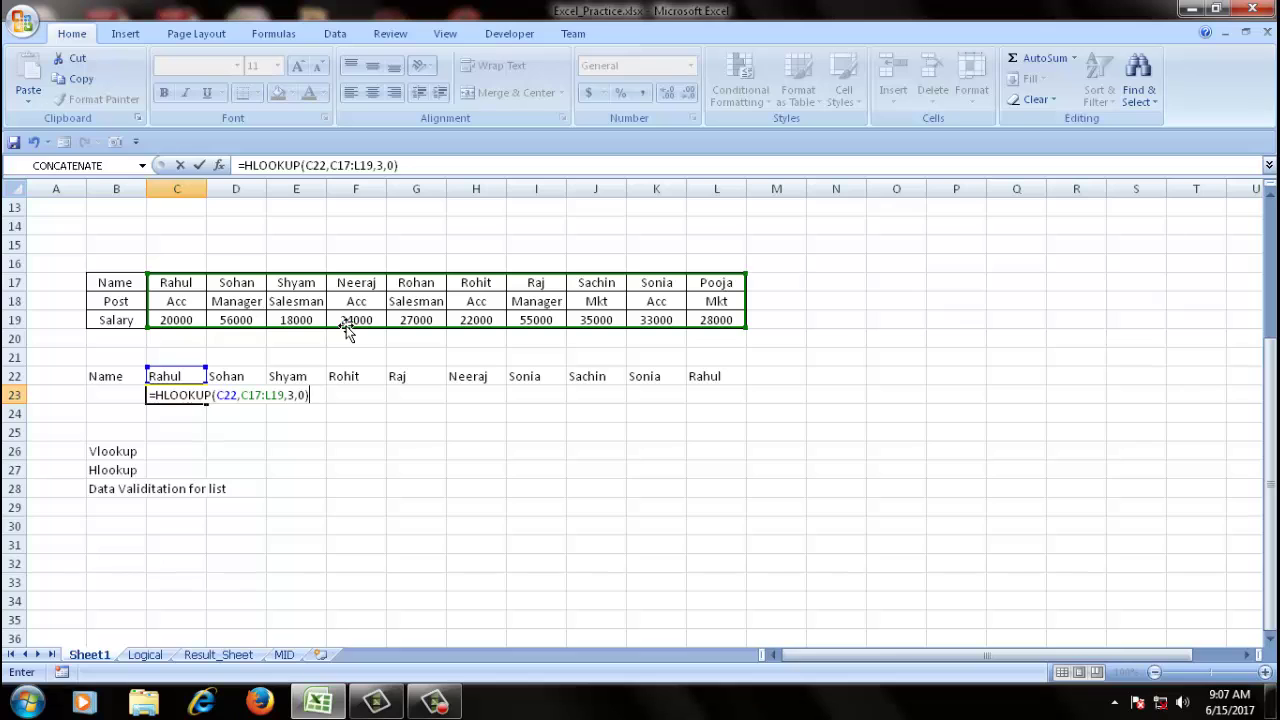
pyautogui.press('BackSpace')
pyautogui.press('BackSpace')
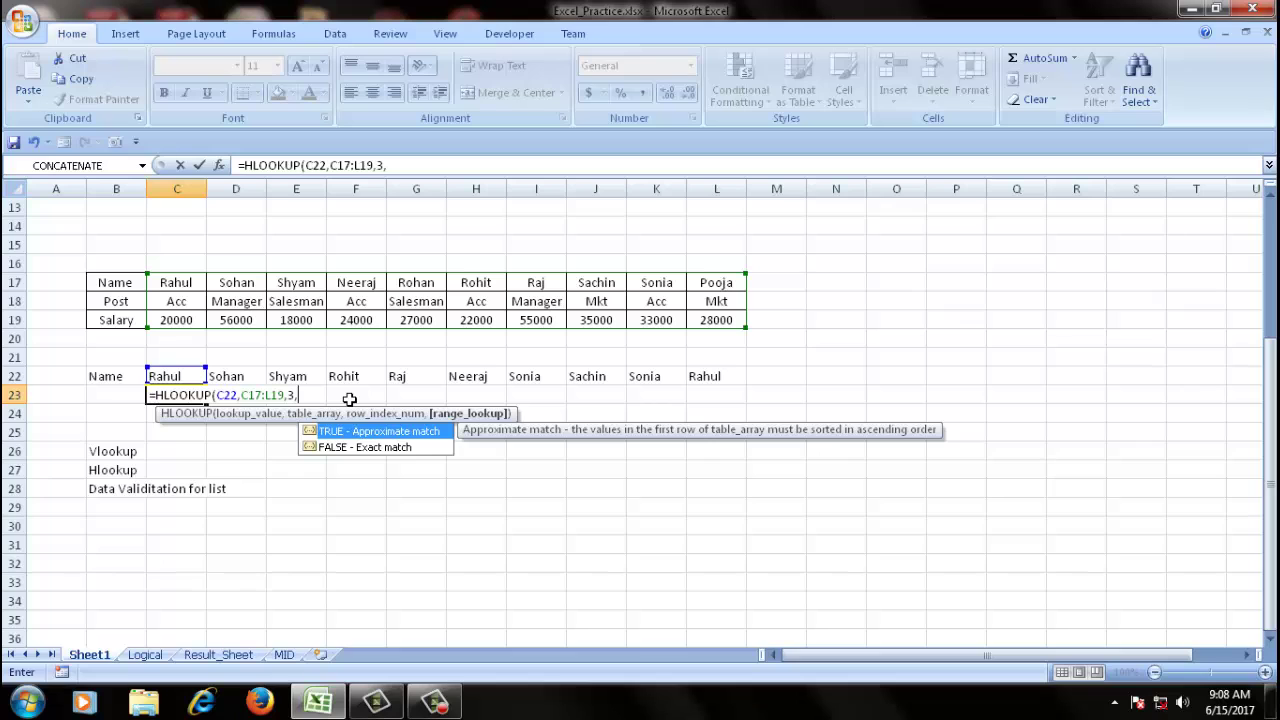
pyautogui.write(')')
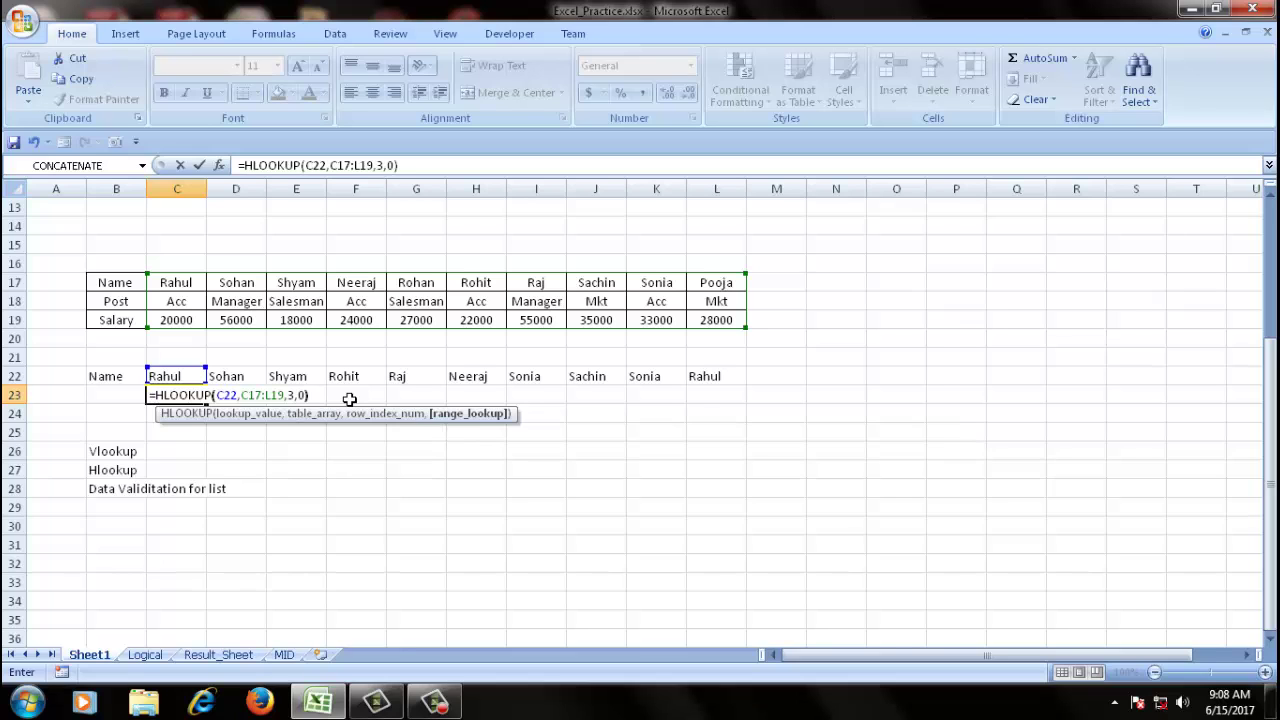
pyautogui.press('Return')
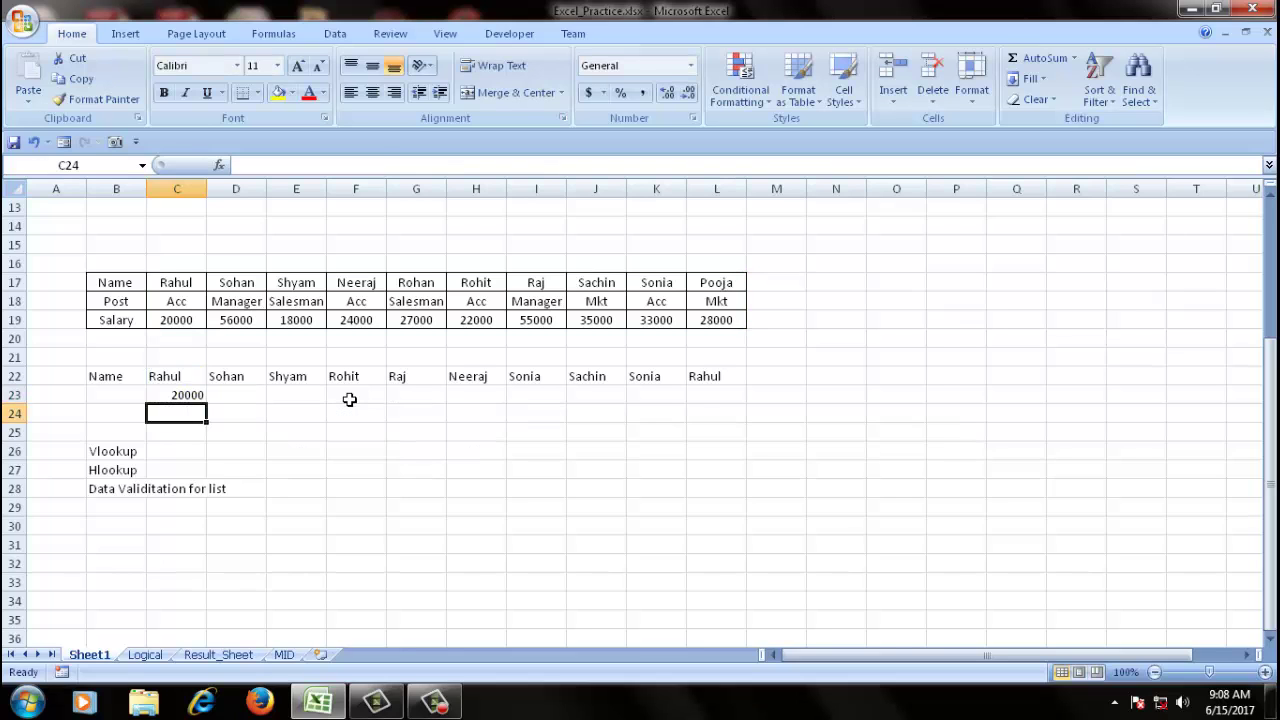
# - Copy the HLOOKUP formula from C23 across row 23 through L23
pyautogui.click(185, 400)
pyautogui.moveTo(208, 400); pyautogui.dragTo(721, 394)
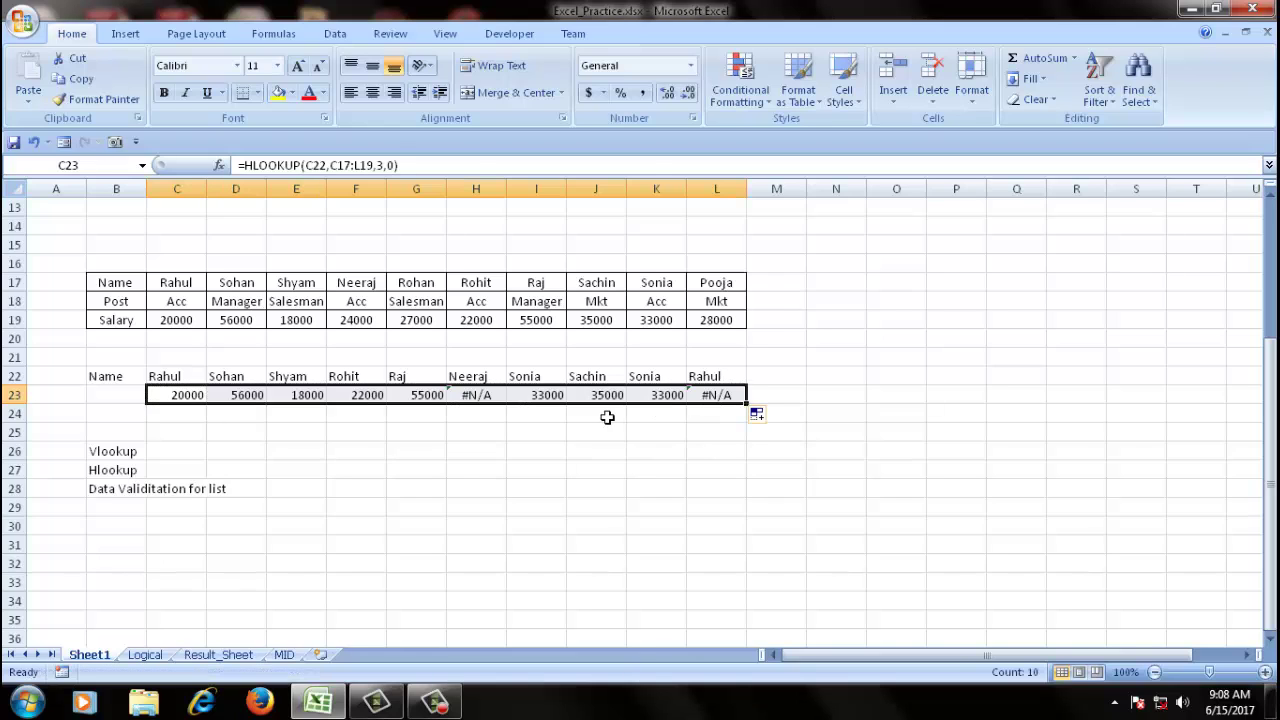
pyautogui.click(607, 417)
# - Compare the looked-up salaries in row 23 with the matching salaries in row 19 of the horizontal table
pyautogui.click(189, 396)
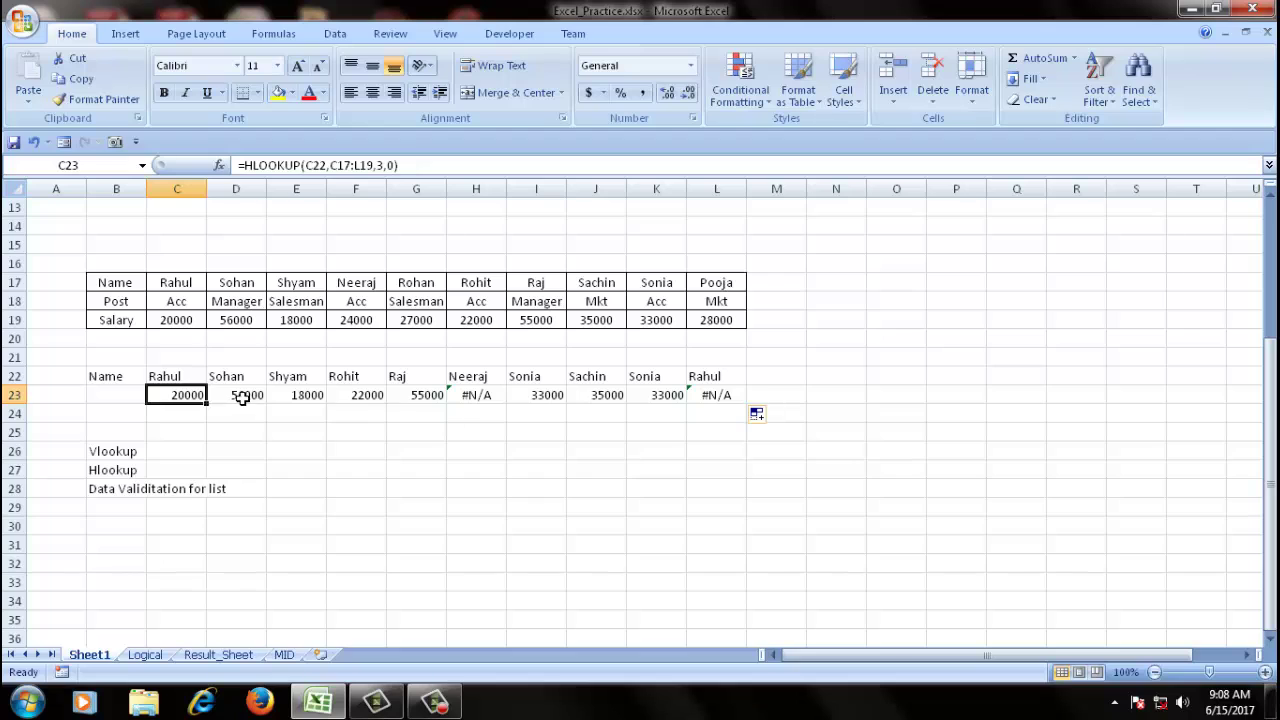
pyautogui.click(245, 396)
pyautogui.click(250, 320)
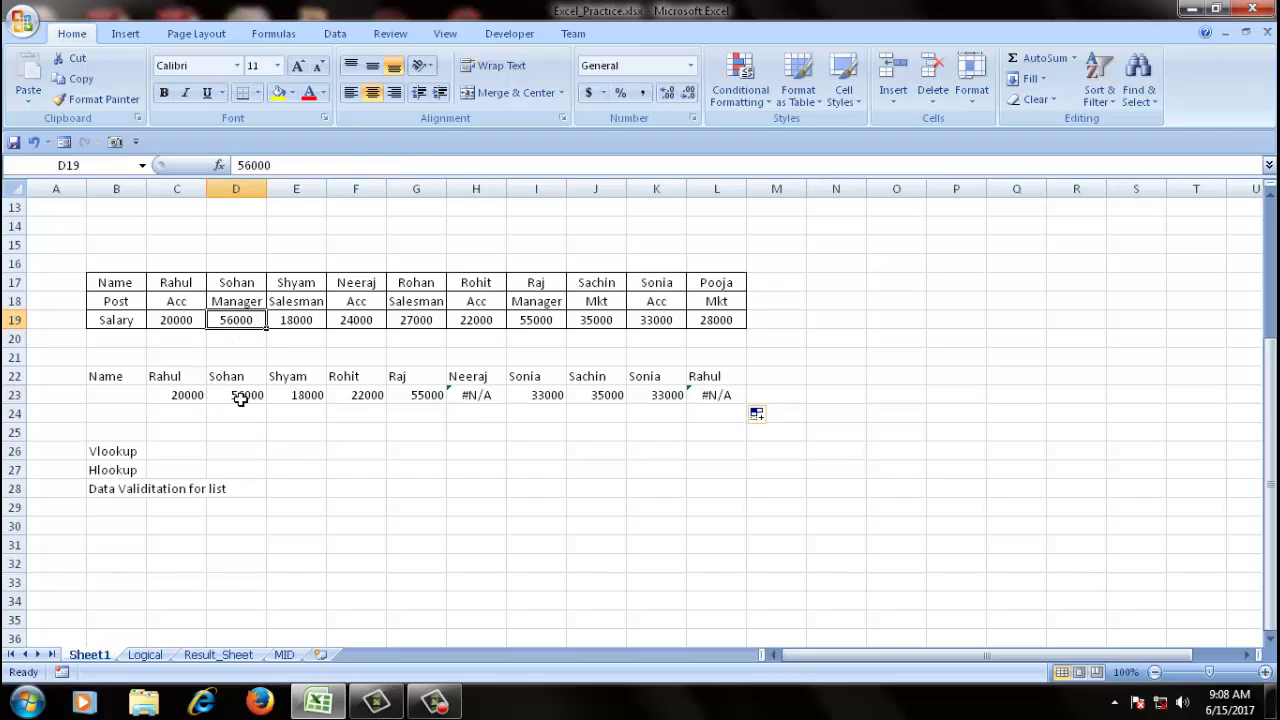
pyautogui.click(240, 398)
pyautogui.click(304, 400)
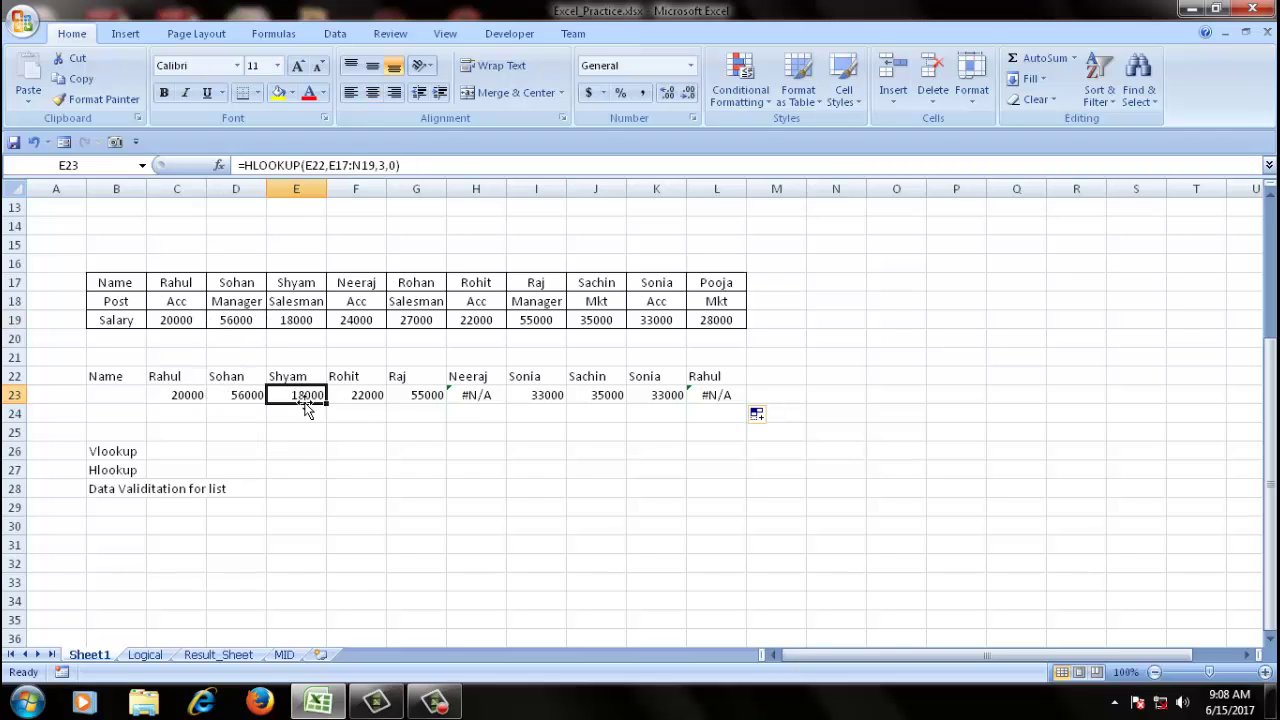
pyautogui.click(307, 322)
pyautogui.click(356, 400)
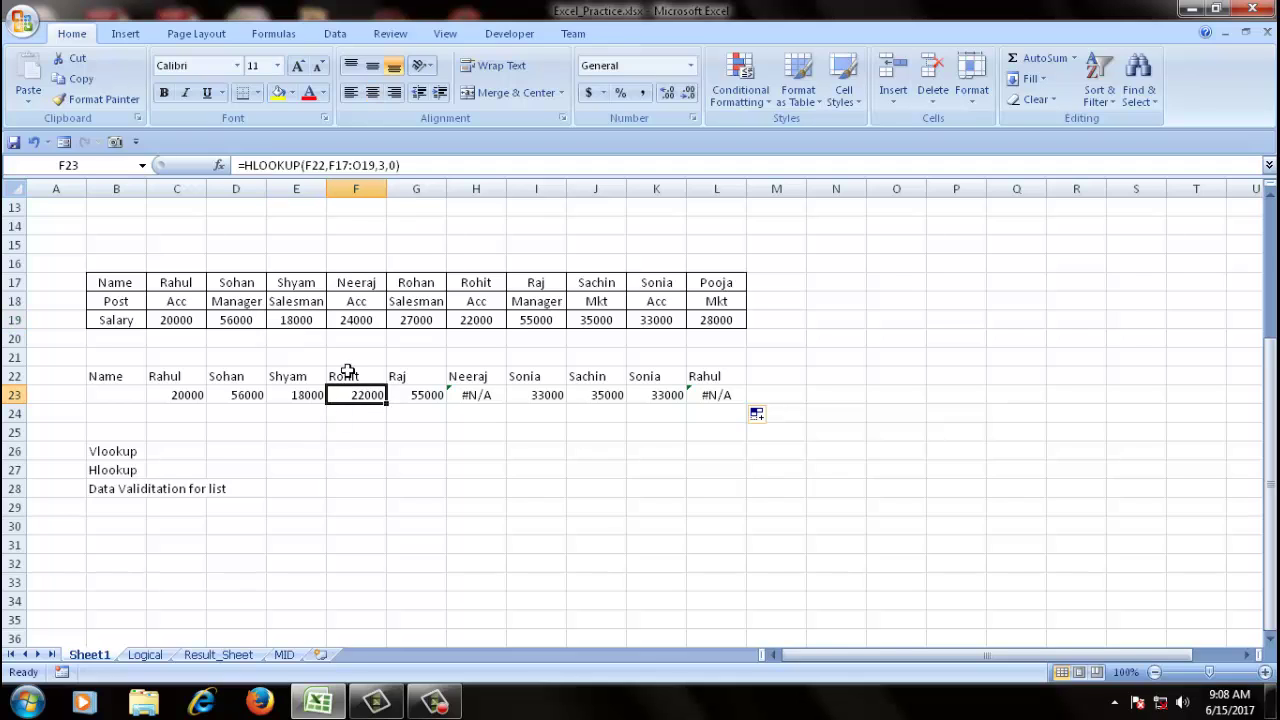
pyautogui.click(470, 321)
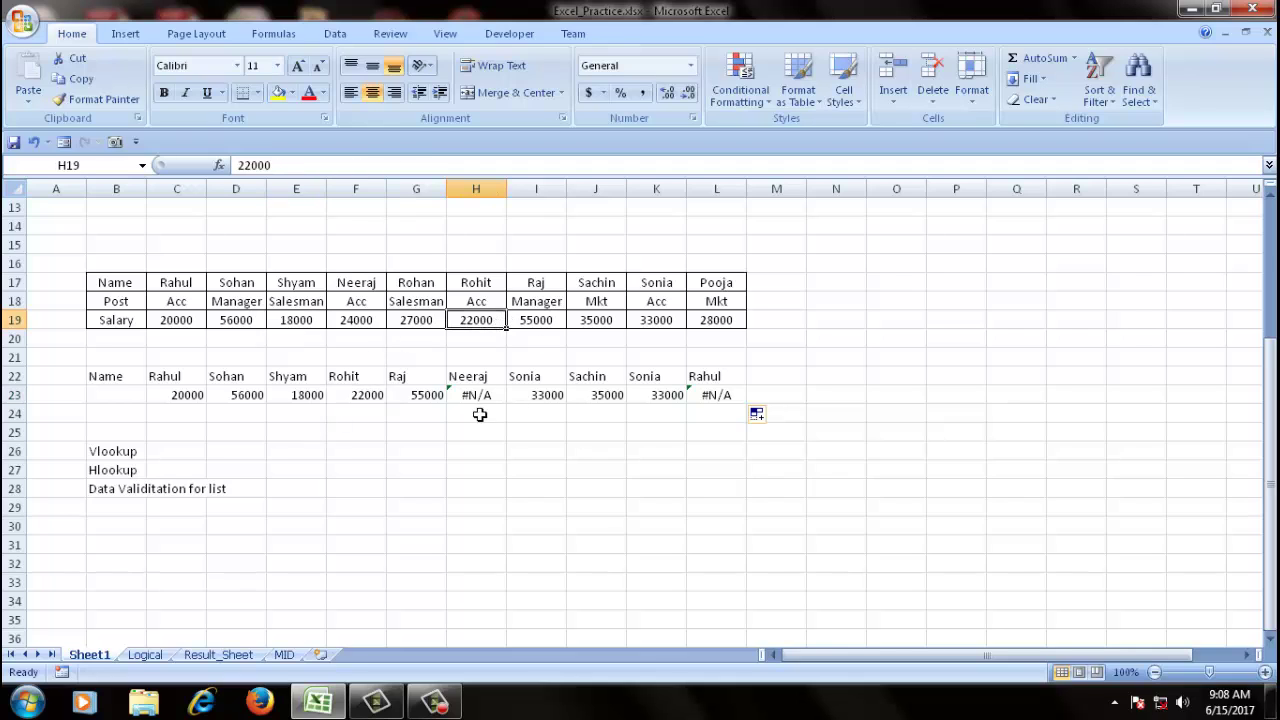
pyautogui.click(425, 399)
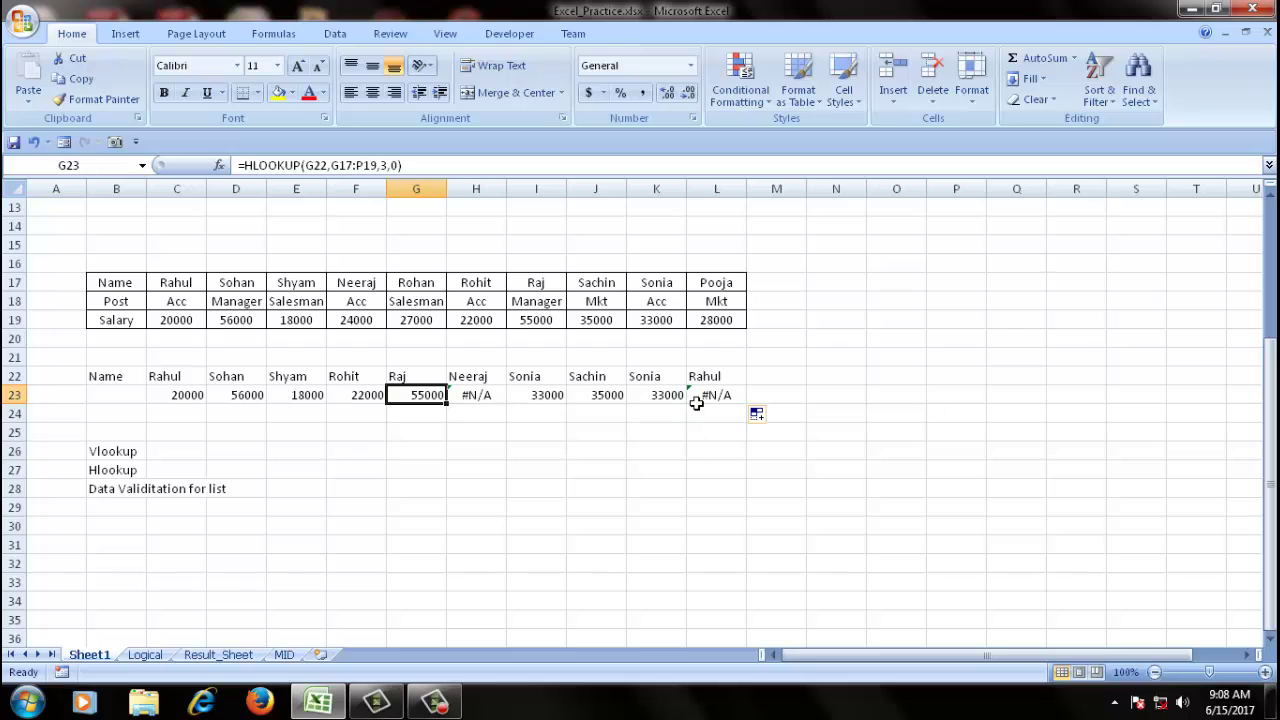
pyautogui.click(174, 410)
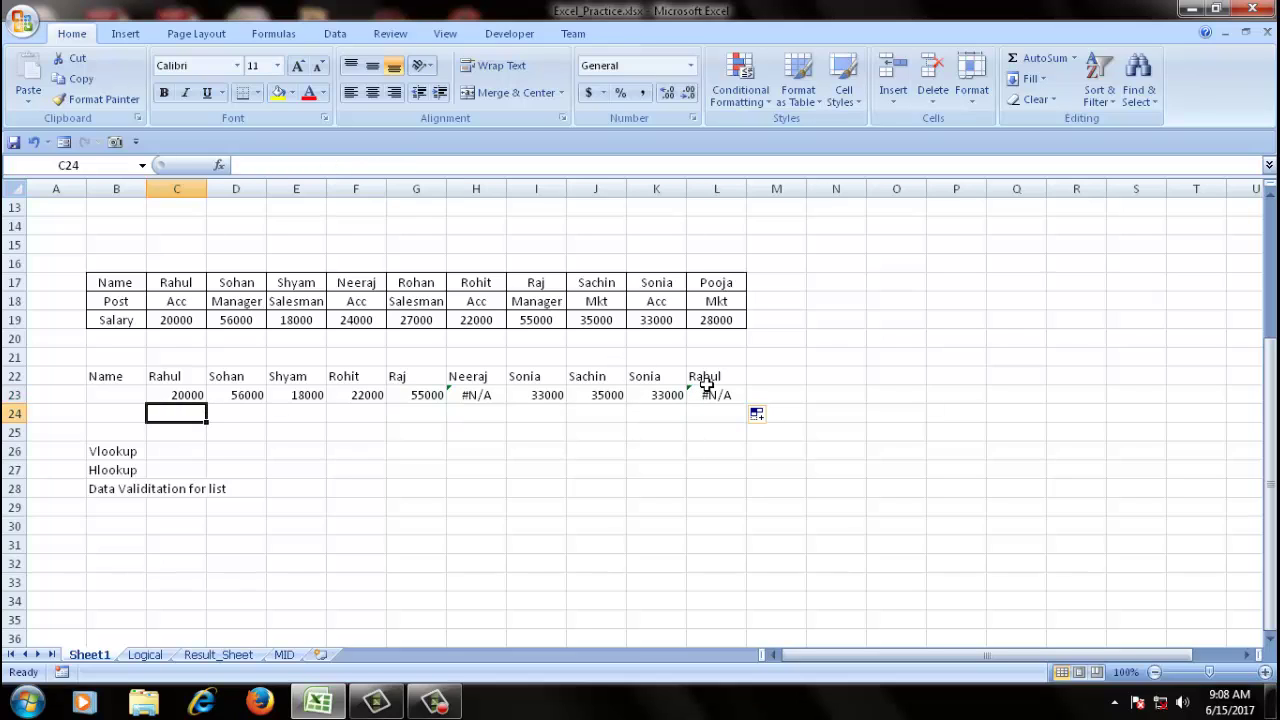
# - Clear the last name and its lookup result in cells L22:L23
pyautogui.moveTo(706, 383); pyautogui.dragTo(705, 400)
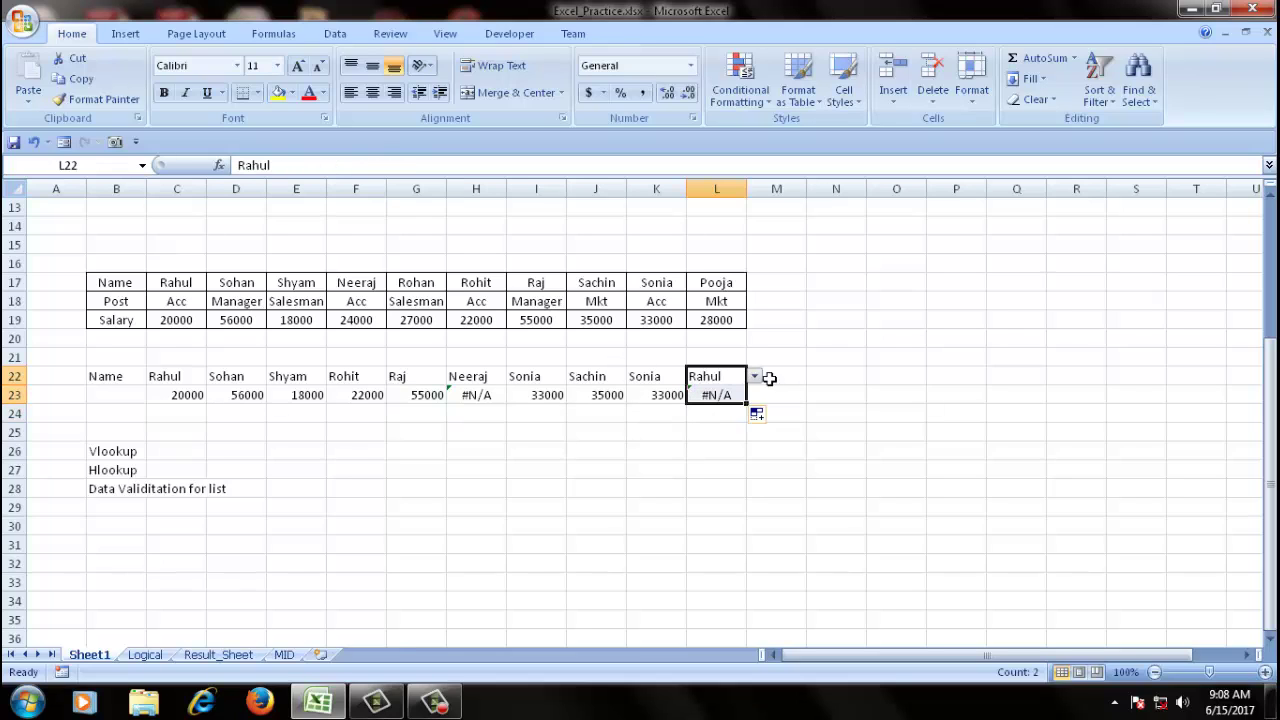
pyautogui.press('Delete')
pyautogui.click(789, 437)
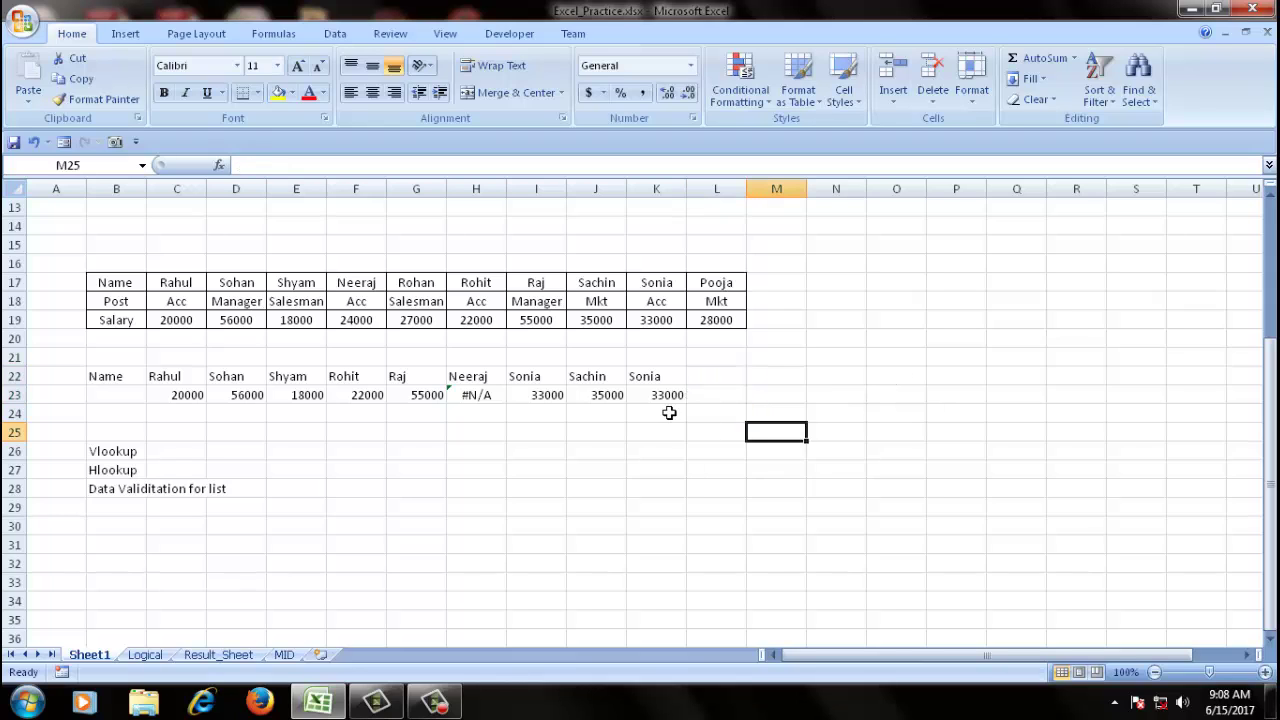
pyautogui.click(650, 382)
pyautogui.click(648, 430)
pyautogui.click(630, 392)
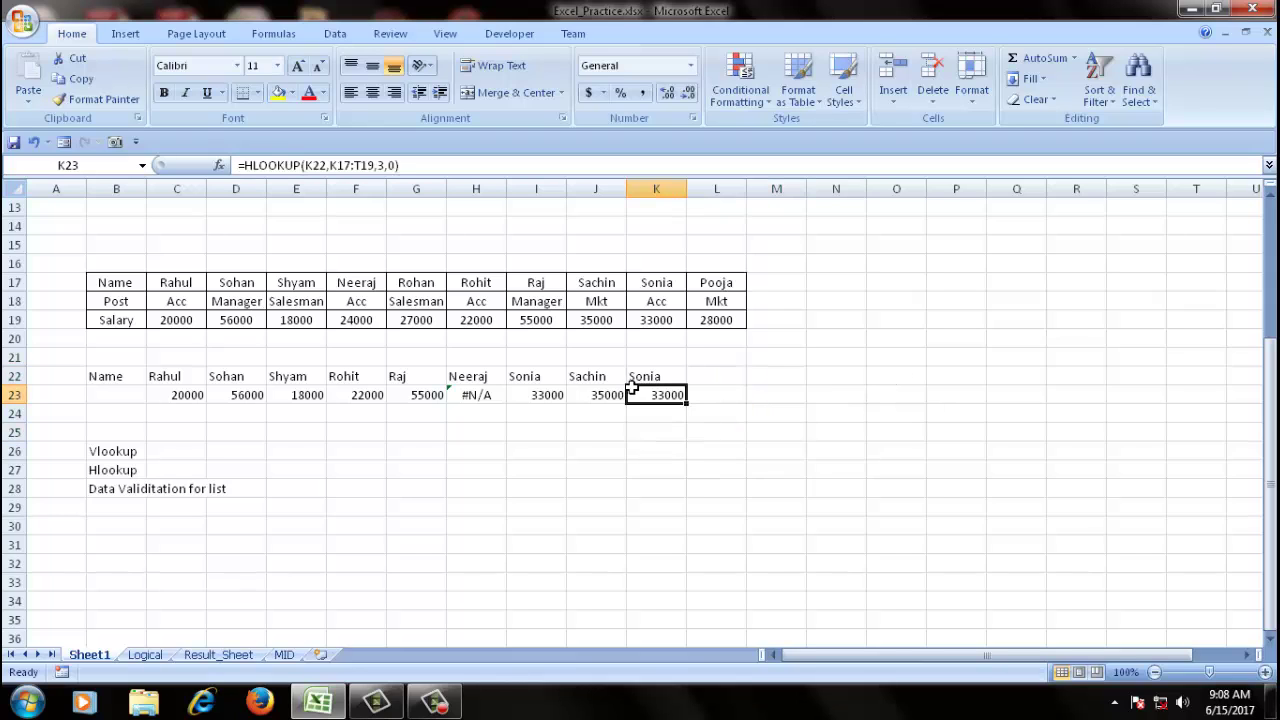
pyautogui.click(246, 410)
# - Open the Data Validation settings for cell L2
pyautogui.scroll(4, 354, 517)
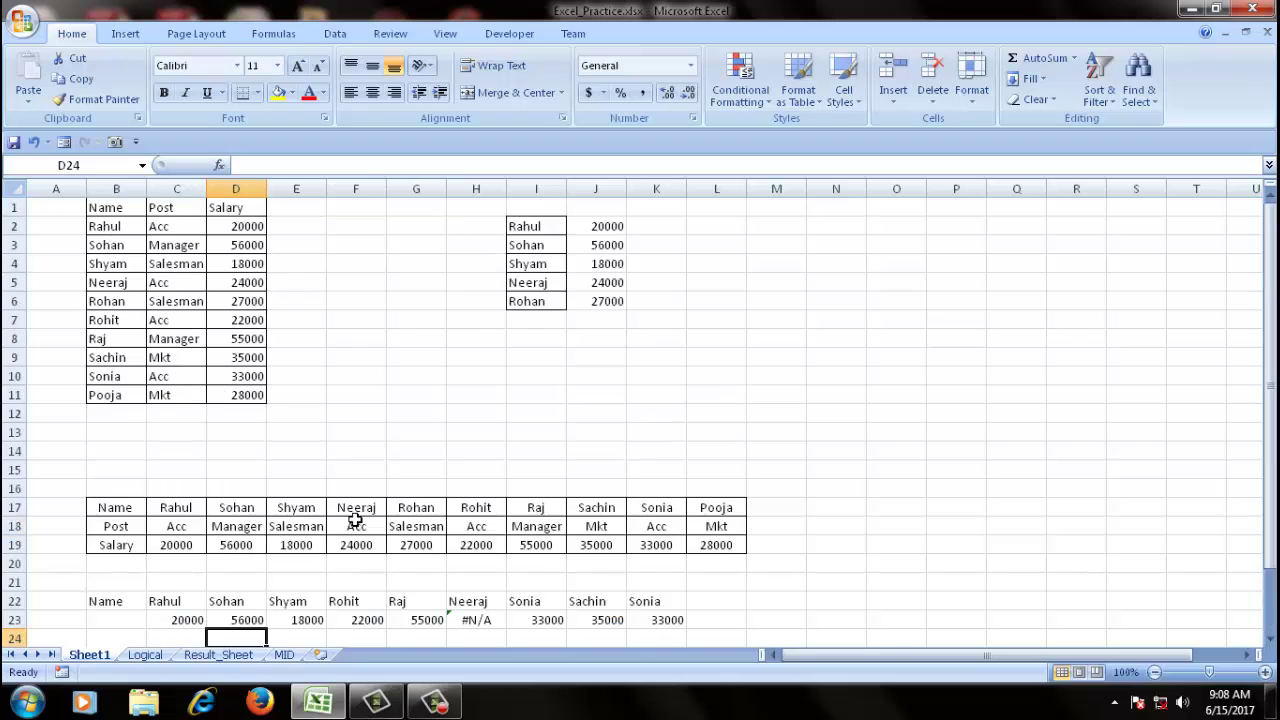
pyautogui.click(734, 229)
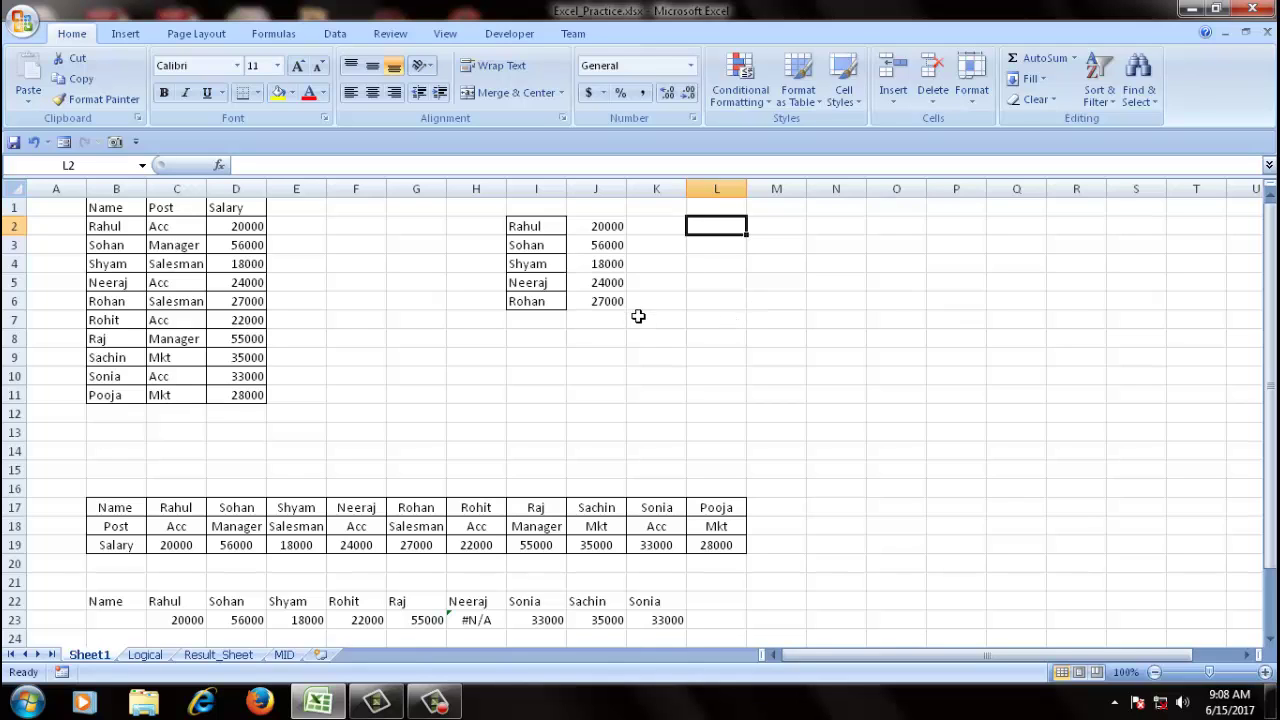
pyautogui.click(712, 341)
pyautogui.click(711, 232)
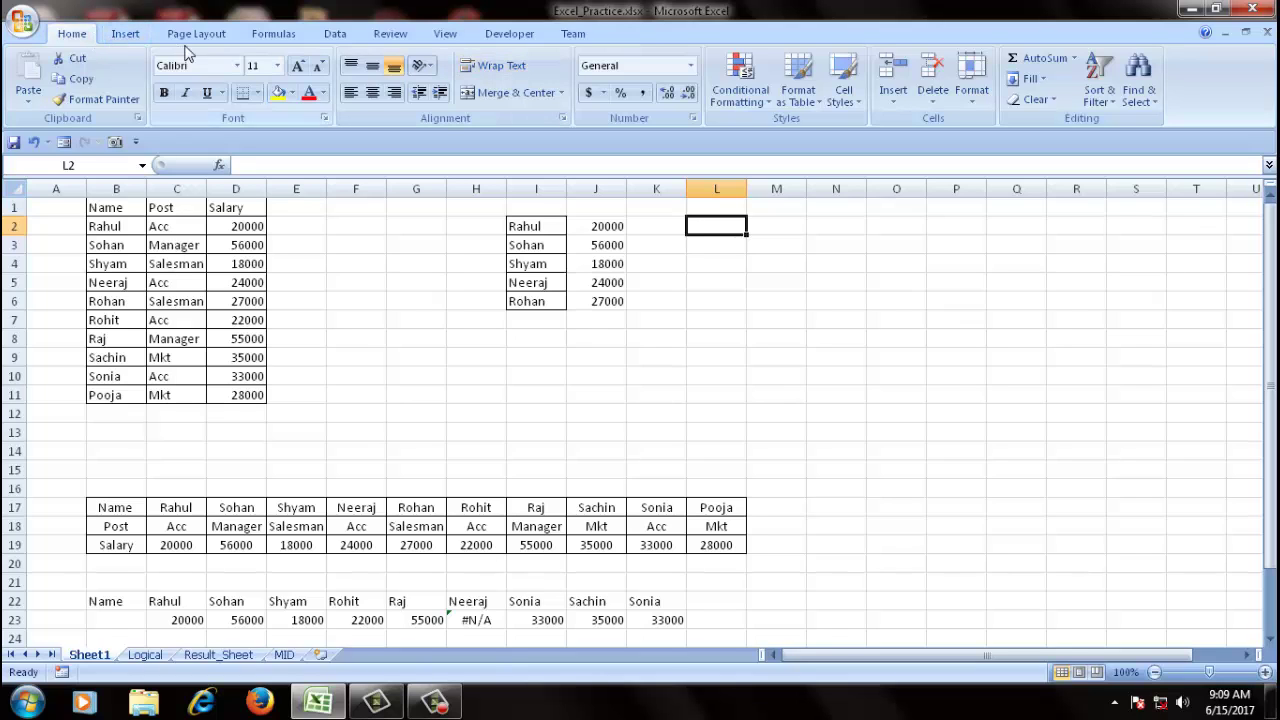
pyautogui.click(337, 35)
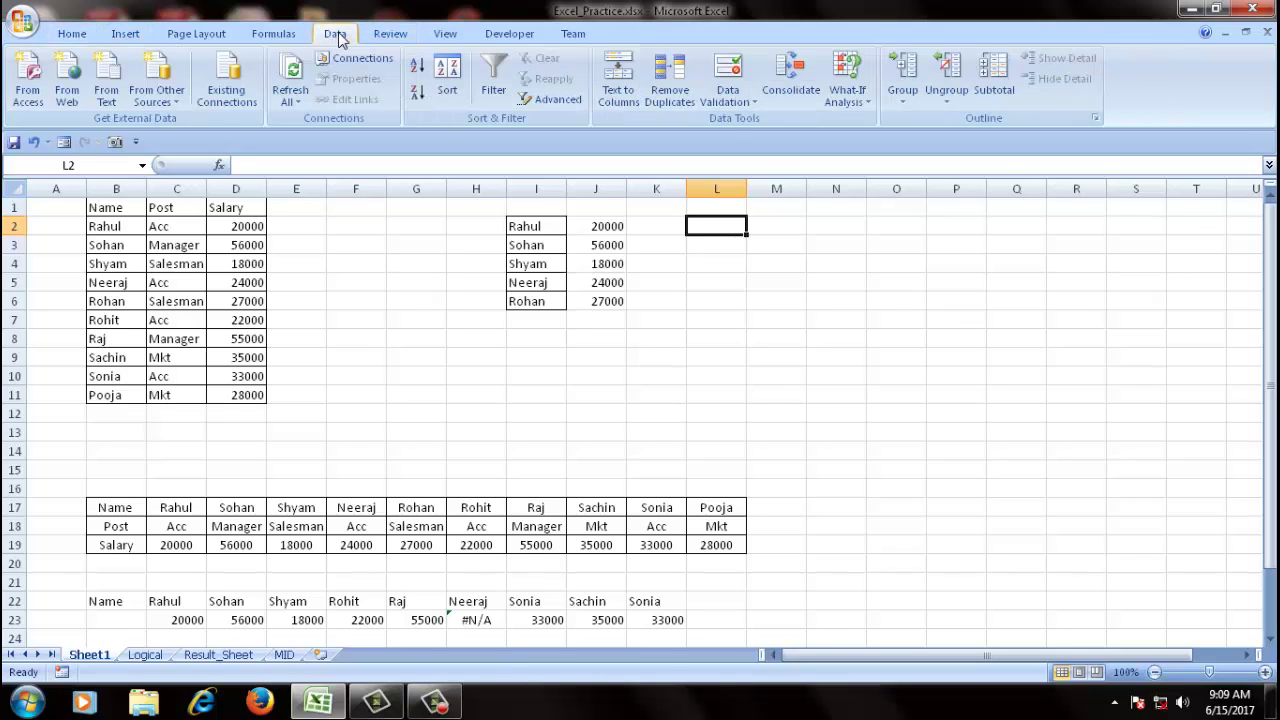
pyautogui.click(731, 97)
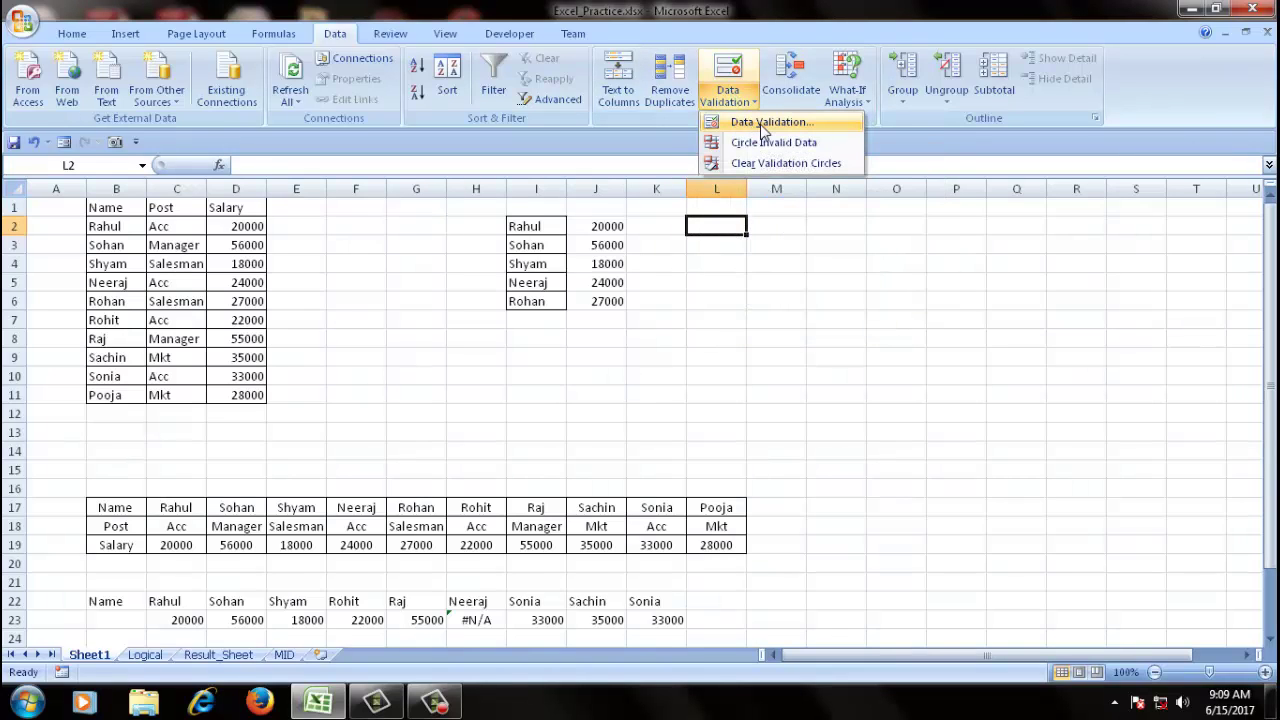
pyautogui.click(763, 124)
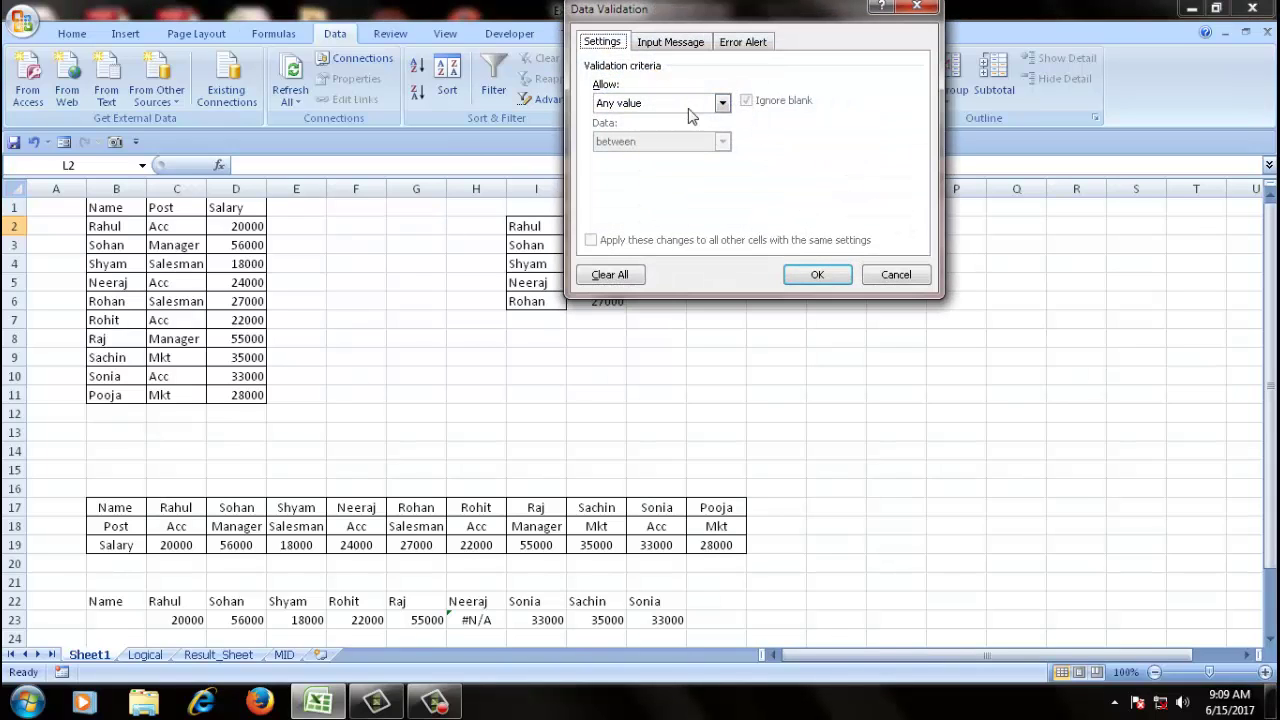
# - Restrict L2 to a dropdown list sourced from =$B$2:$B$11 and choose the name from B3 in it
pyautogui.click(721, 103)
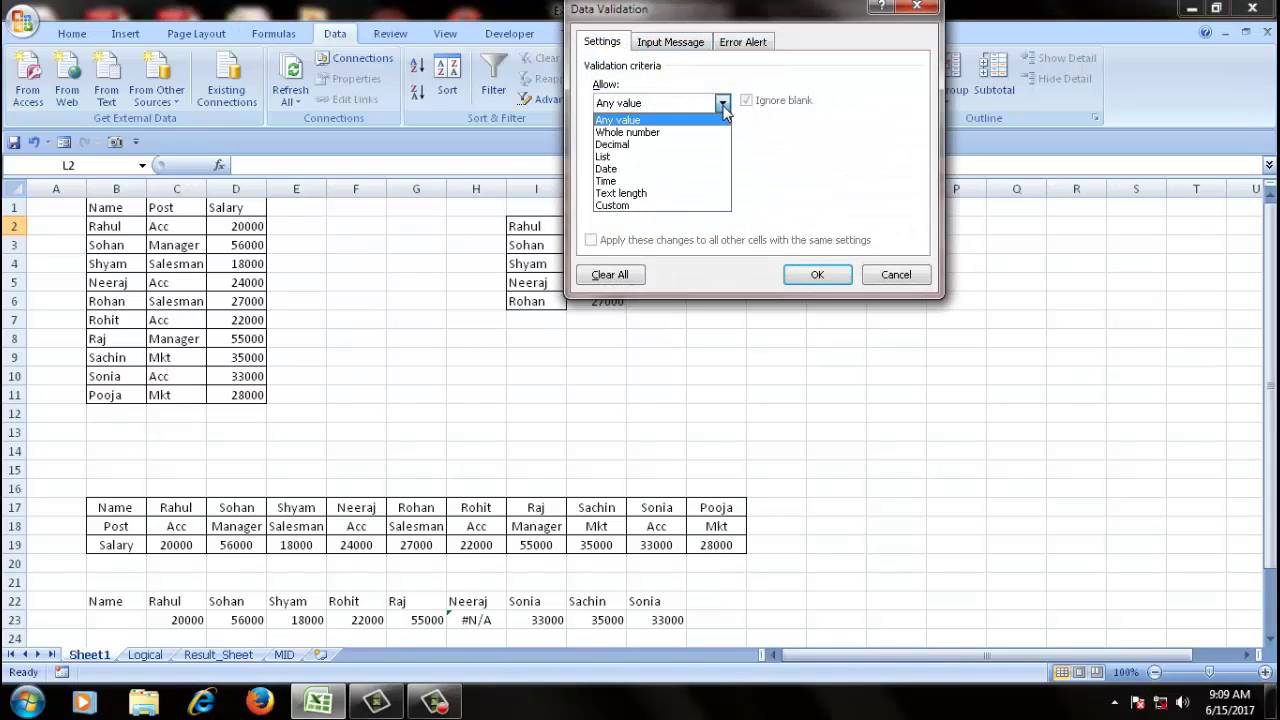
pyautogui.click(626, 155)
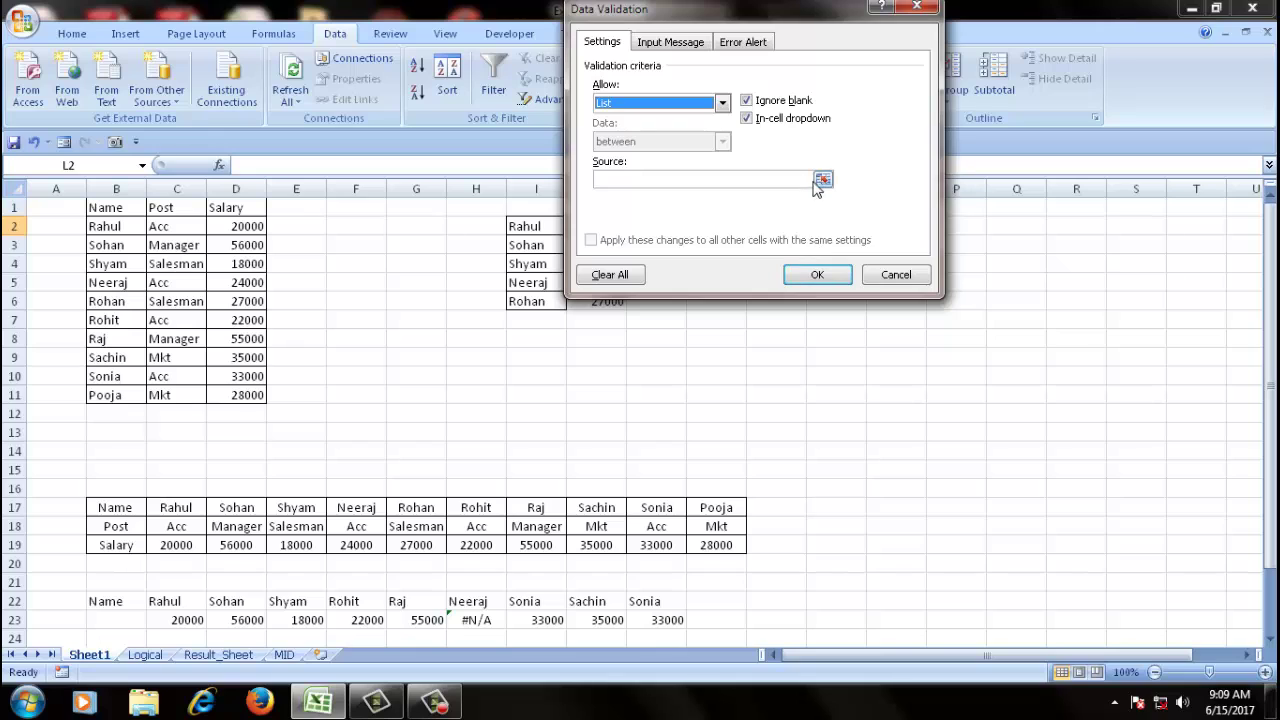
pyautogui.doubleClick(758, 102)
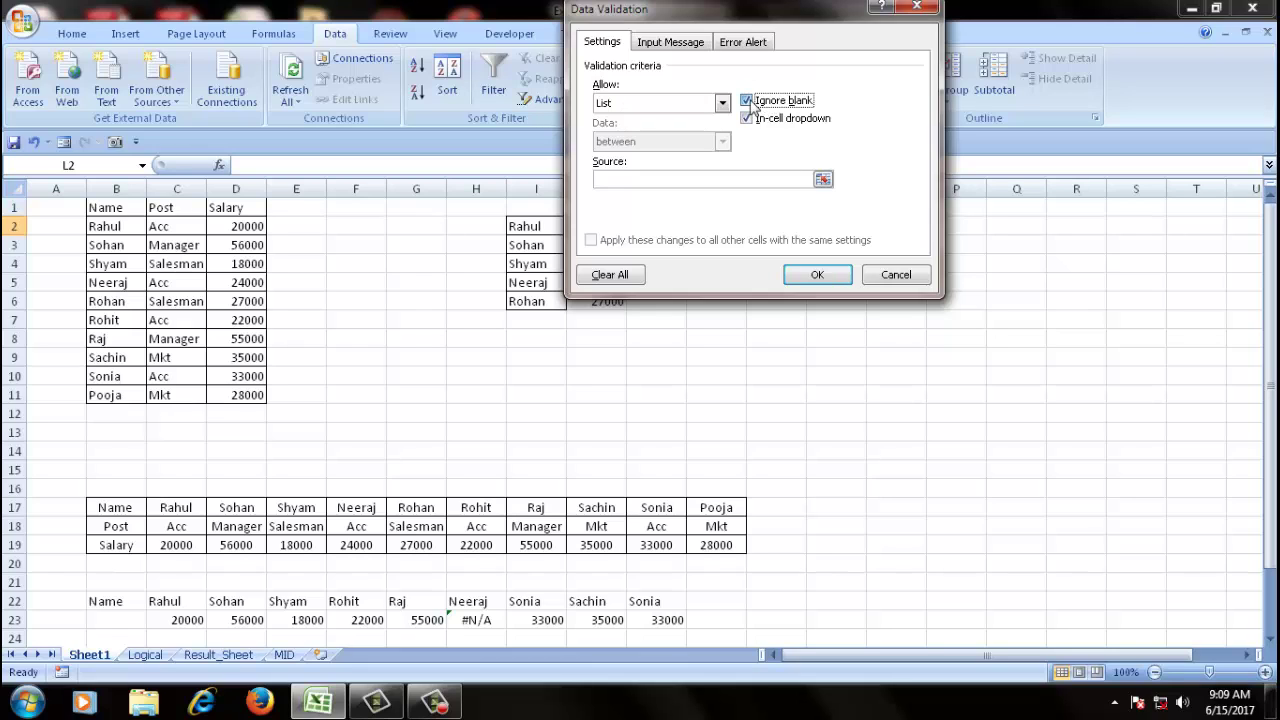
pyautogui.click(822, 180)
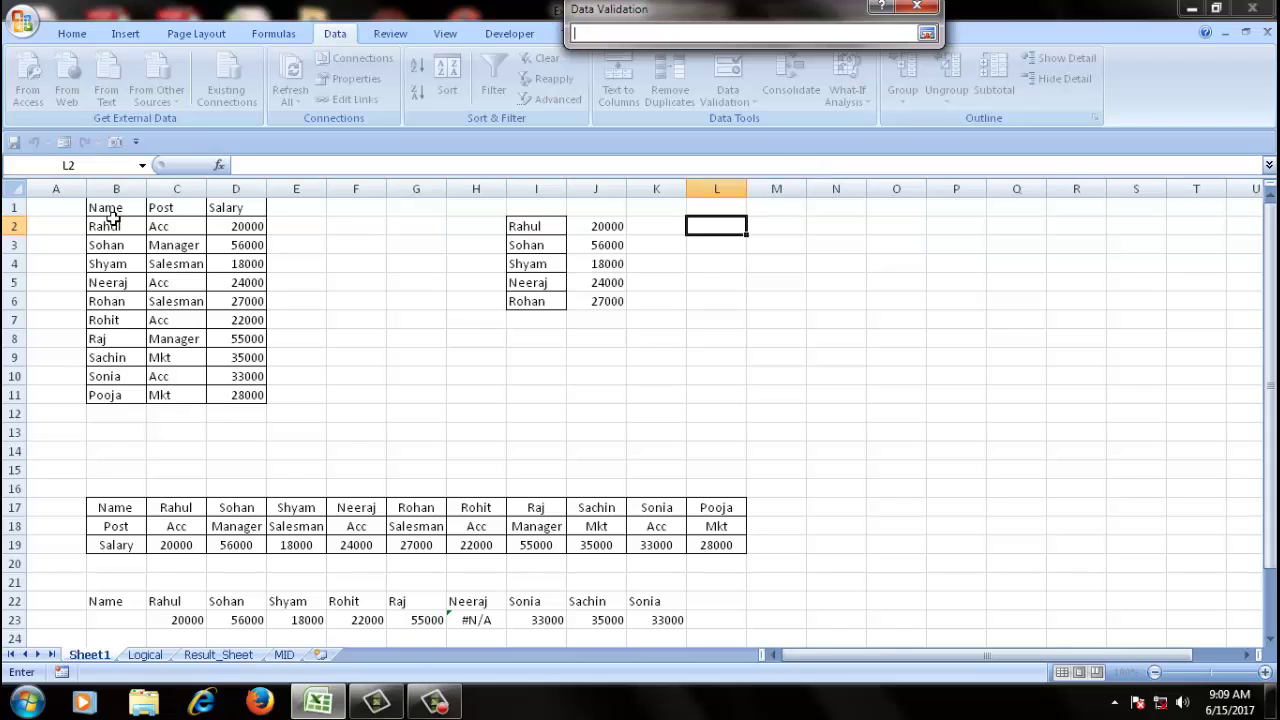
pyautogui.moveTo(113, 218); pyautogui.dragTo(110, 395)
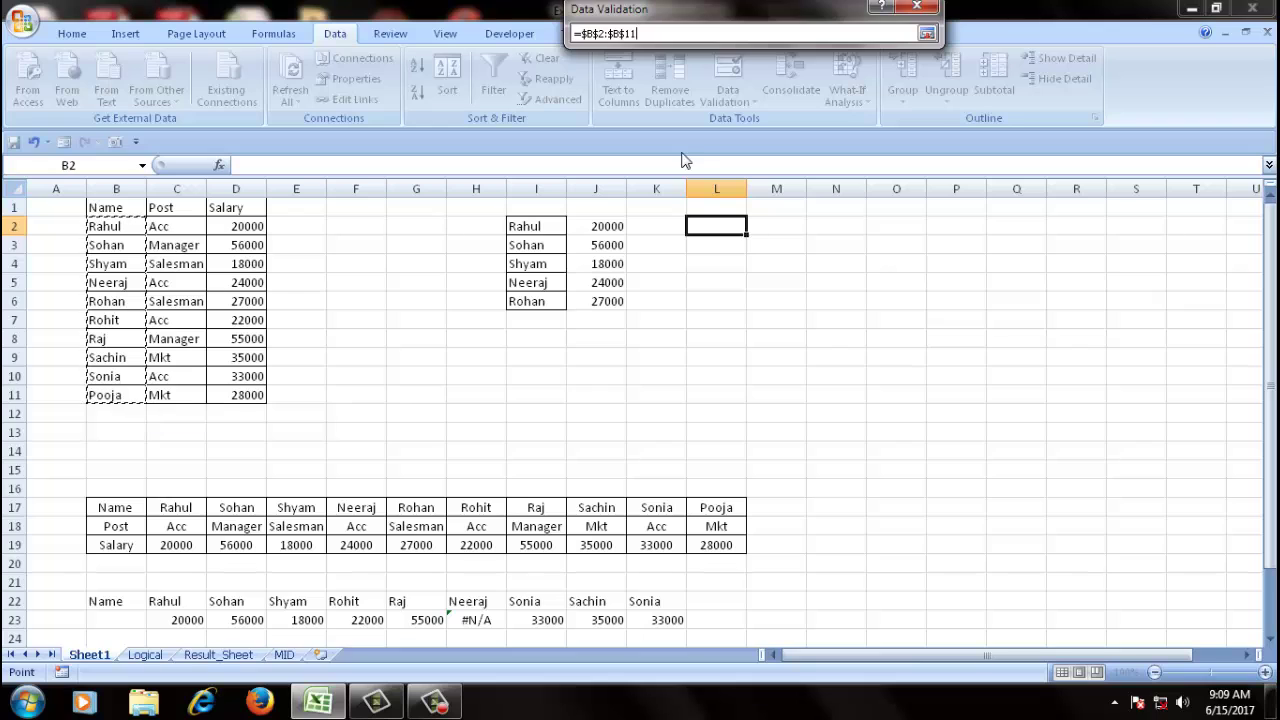
pyautogui.click(927, 36)
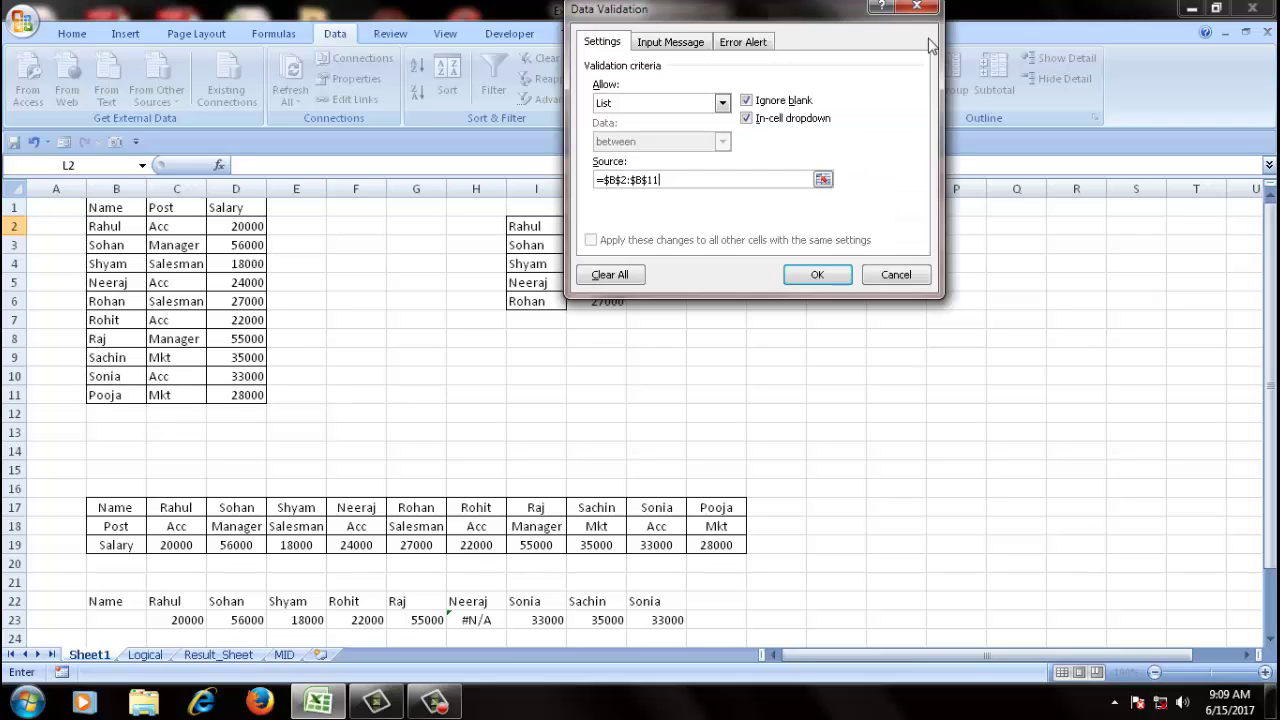
pyautogui.click(817, 275)
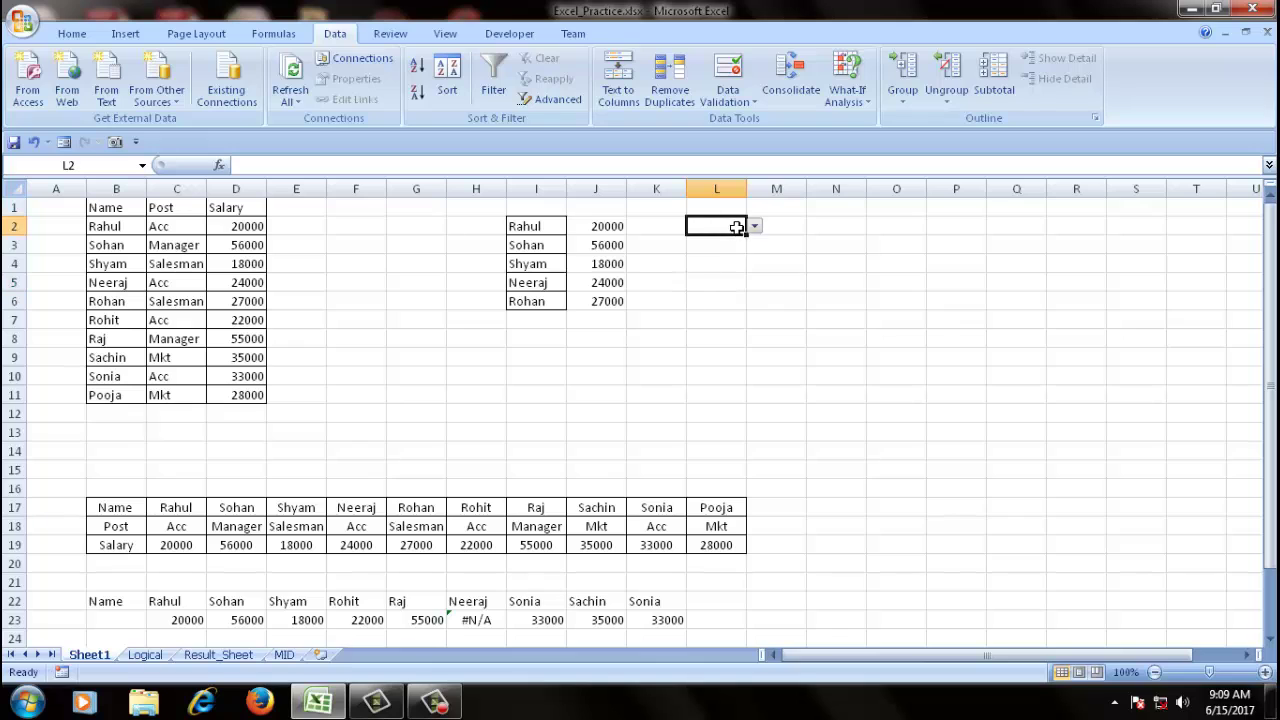
pyautogui.click(754, 226)
pyautogui.click(728, 253)
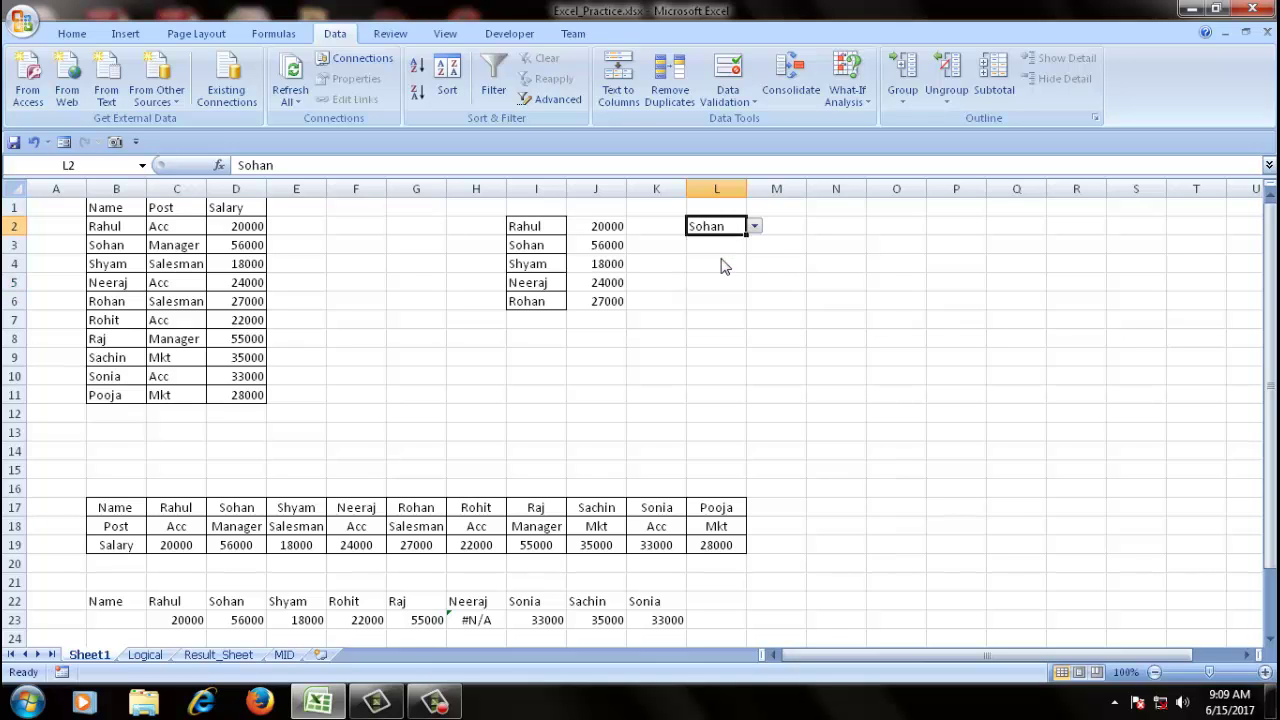
# - Enter =VLOOKUP(L2,B2:D11,3,0) in M2 to return the salary of the name chosen in L2
pyautogui.click(791, 223)
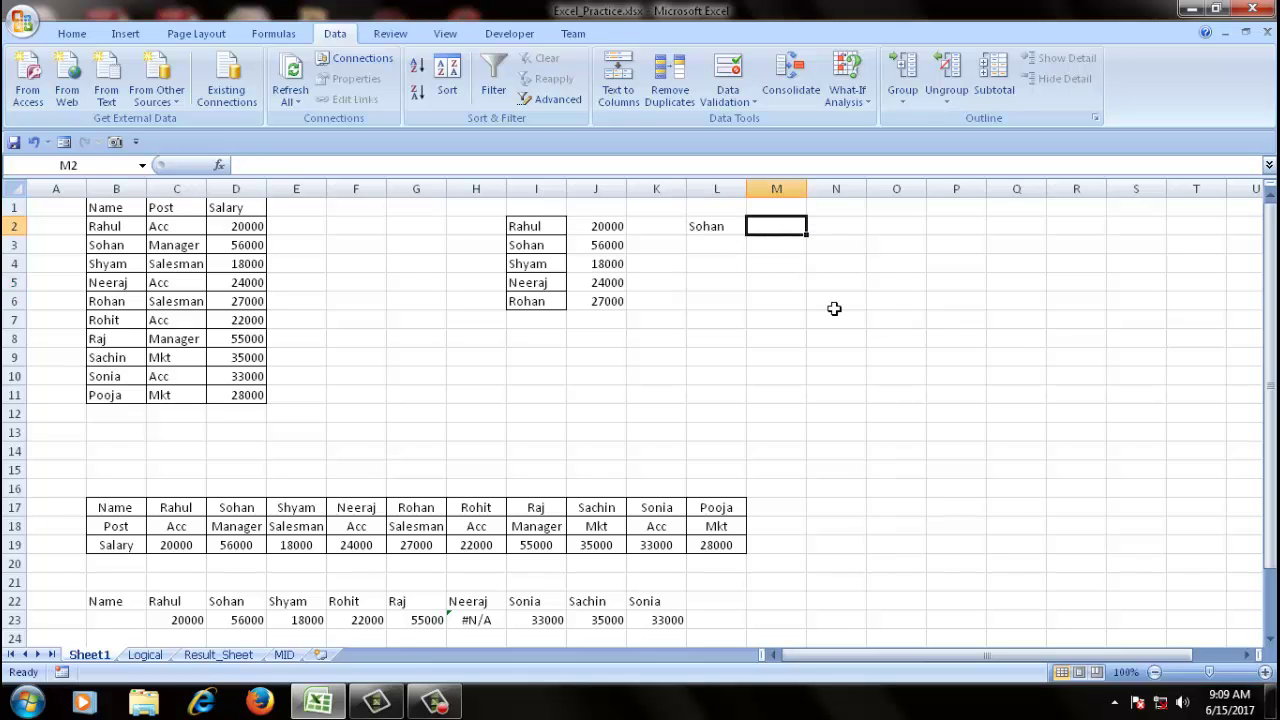
pyautogui.write('=vl')
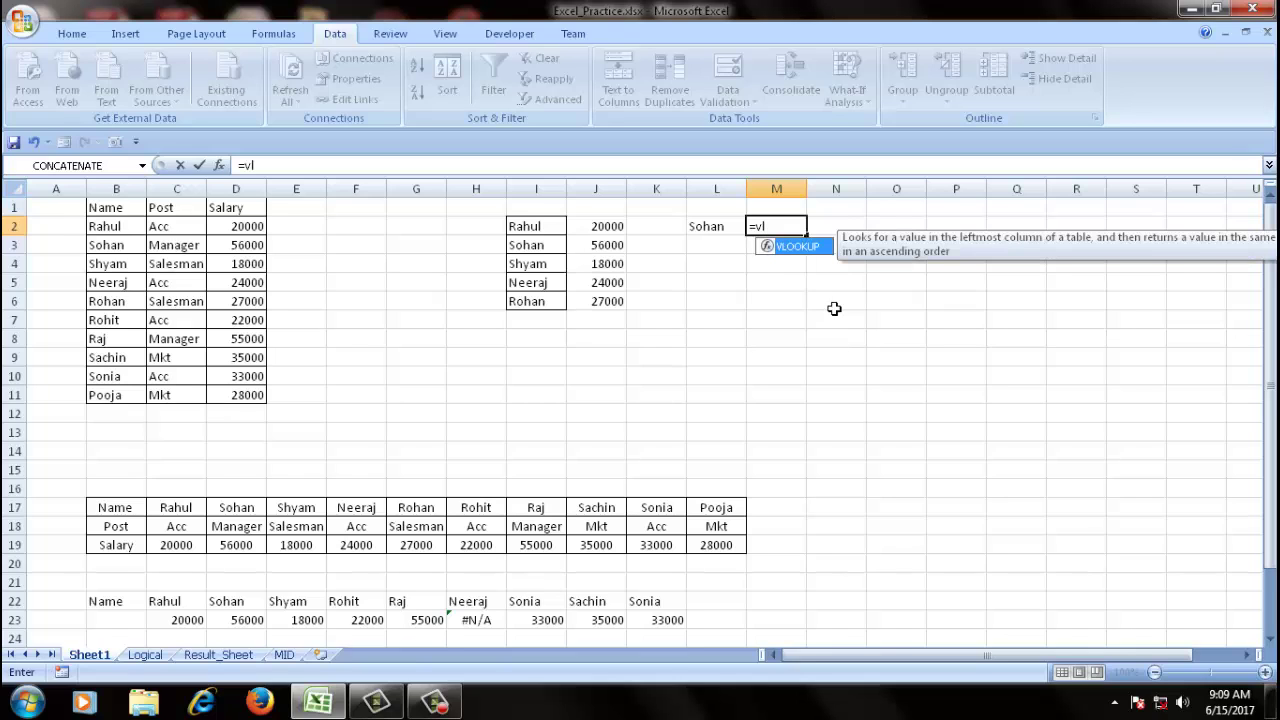
pyautogui.doubleClick(797, 247)
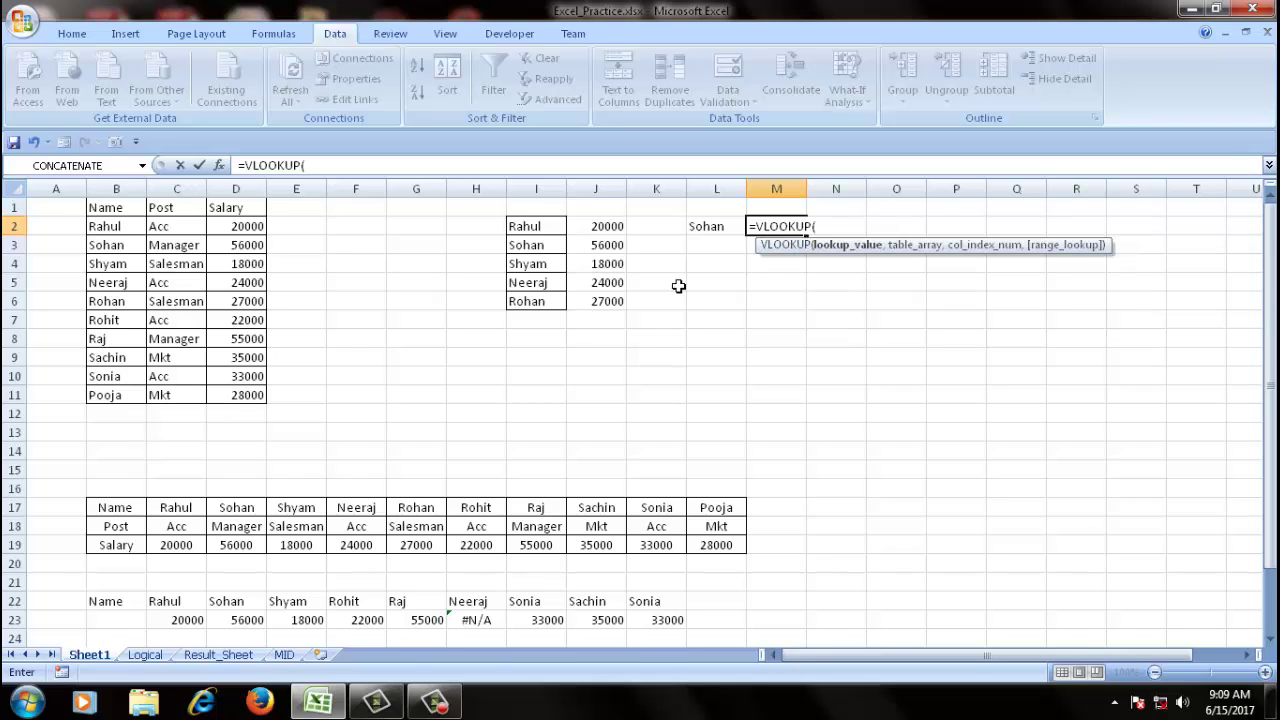
pyautogui.click(721, 227)
pyautogui.write(',')
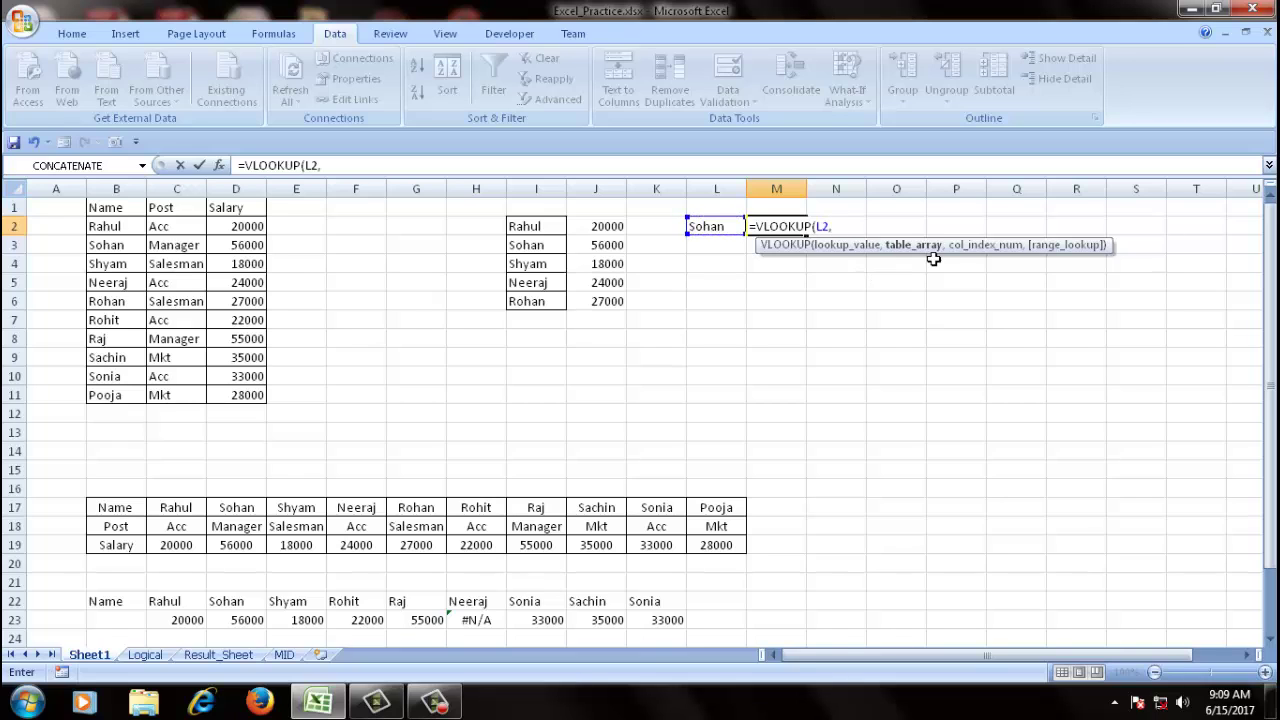
pyautogui.moveTo(100, 228); pyautogui.dragTo(233, 394)
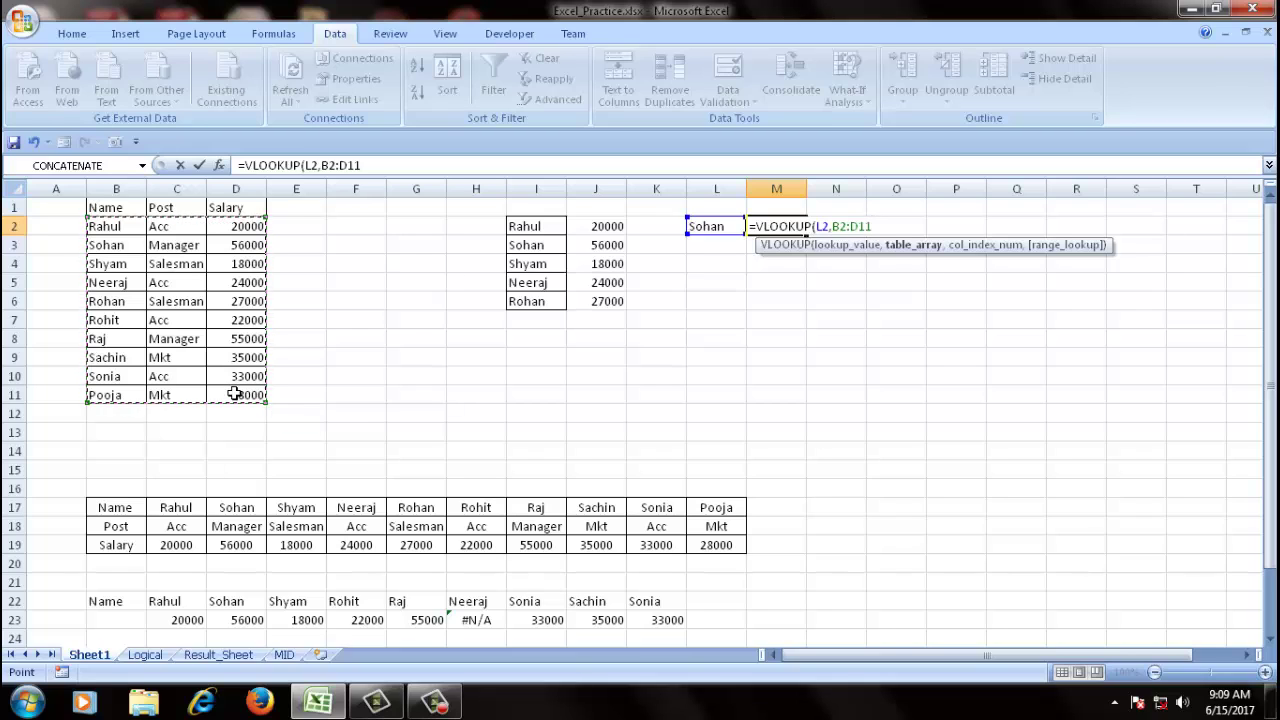
pyautogui.write(',')
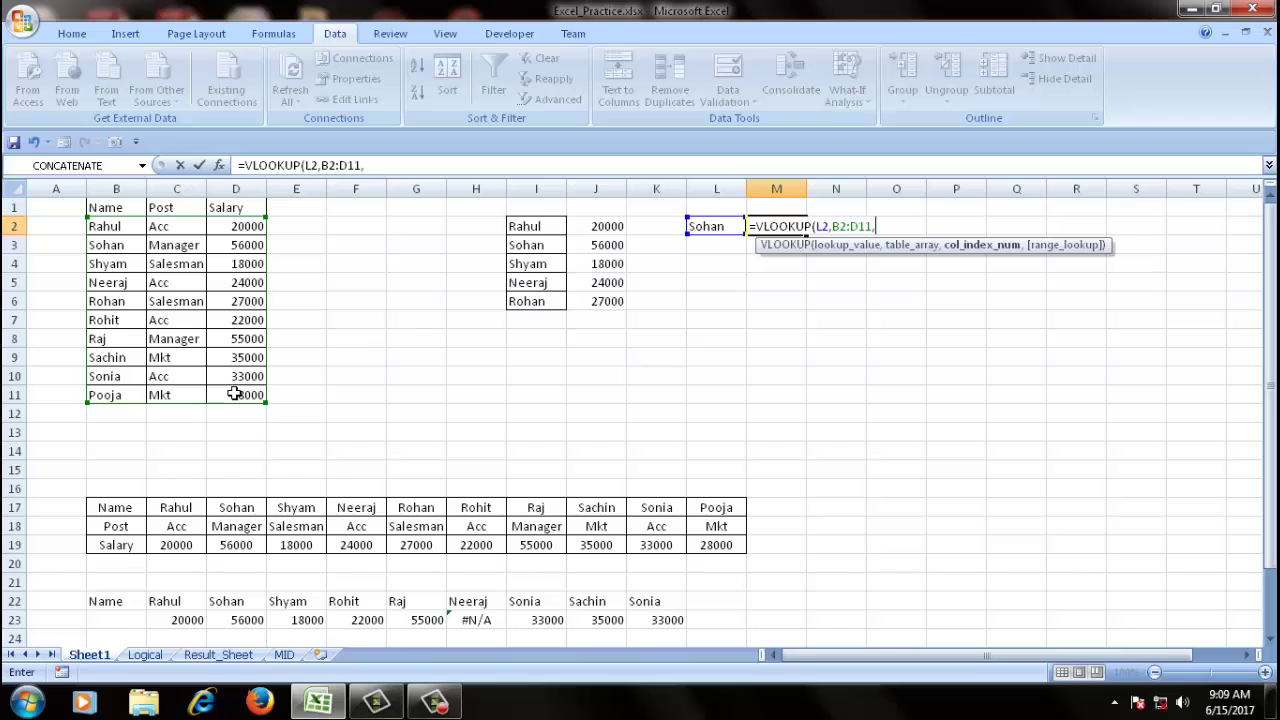
pyautogui.write('3,')
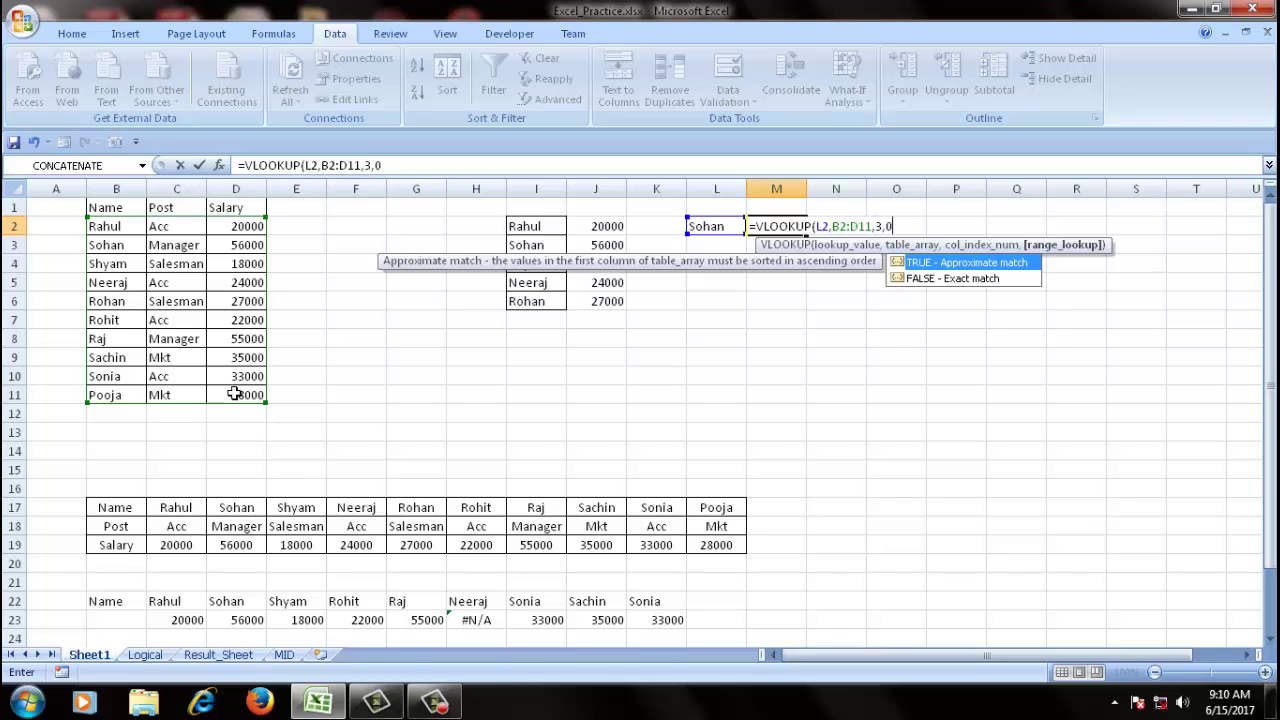
pyautogui.write('0)')
pyautogui.press('Return')
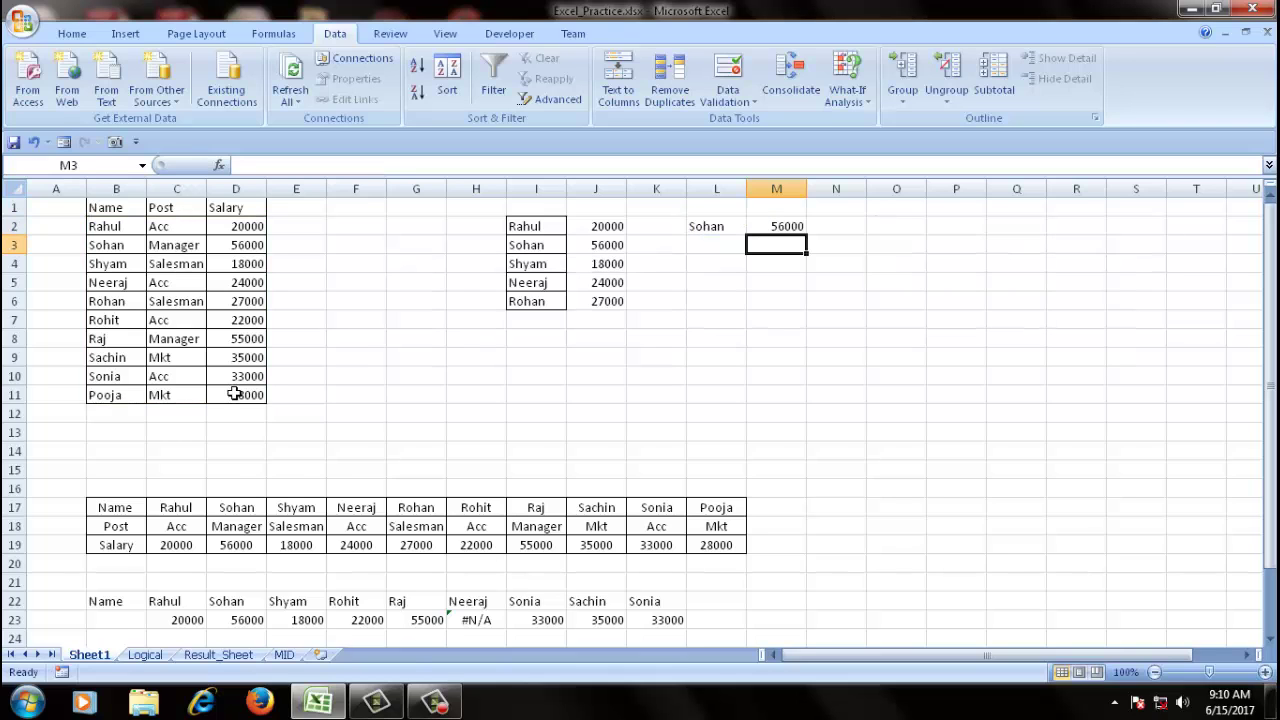
# - Test the salary lookup by choosing the name from B7 in the L2 dropdown
pyautogui.click(694, 228)
pyautogui.click(786, 228)
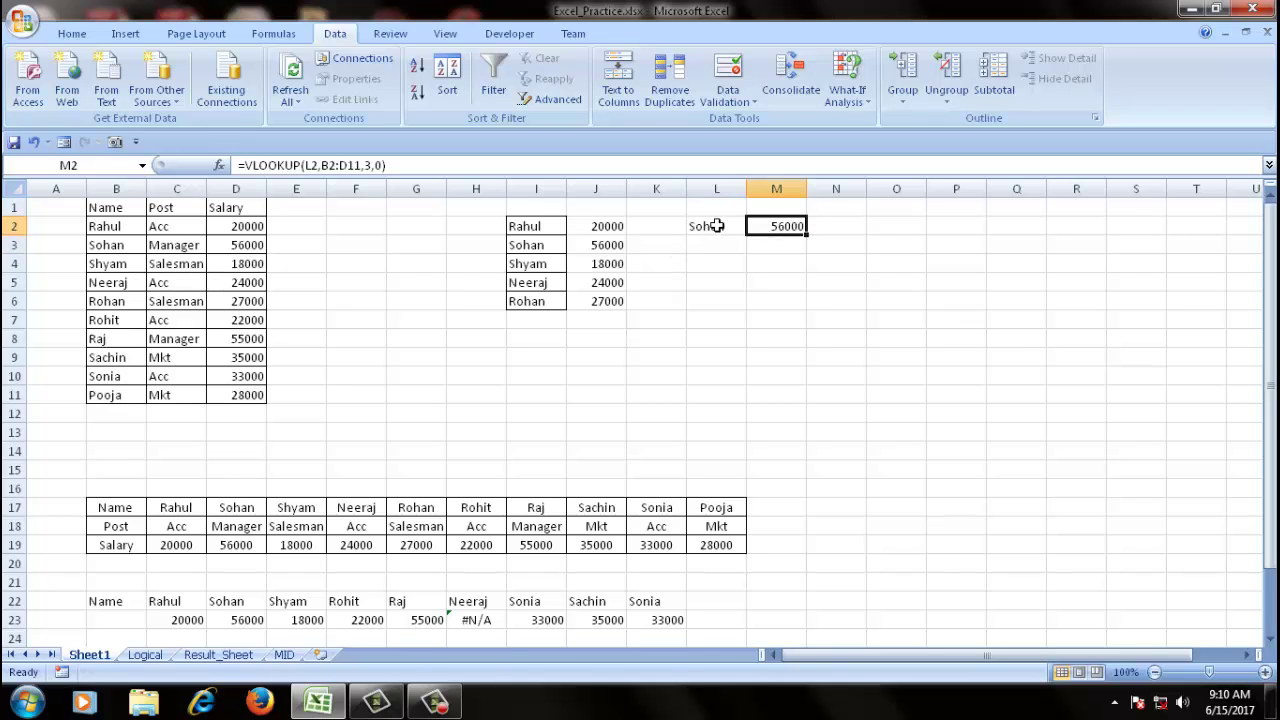
pyautogui.click(717, 226)
pyautogui.click(754, 227)
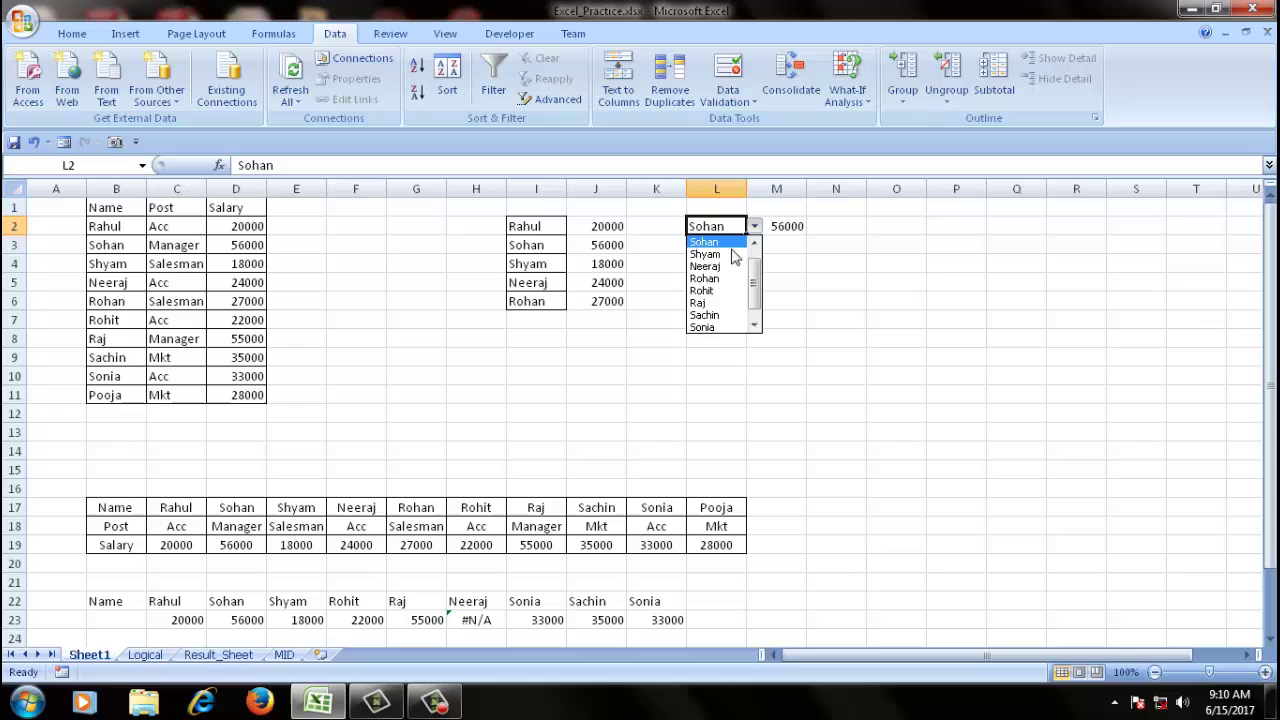
pyautogui.click(706, 290)
pyautogui.click(786, 244)
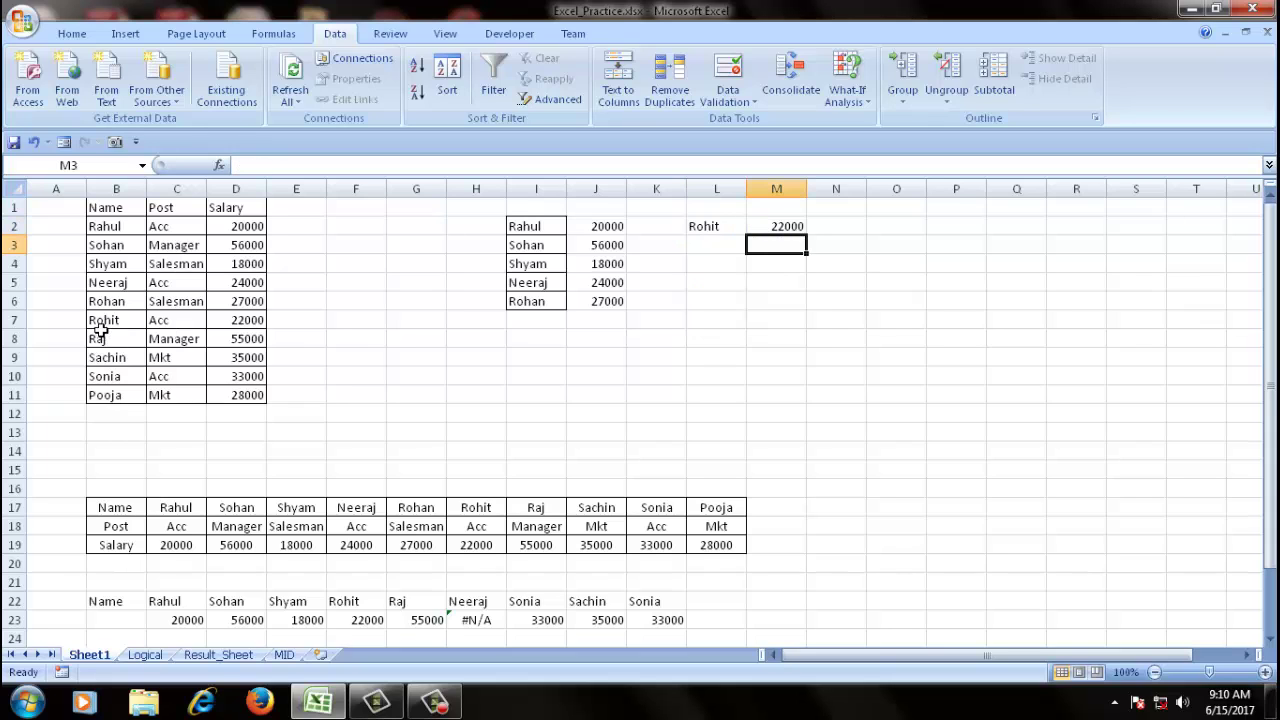
# - Switch the L2 dropdown to the name from B10 and check the salary returned in M2
pyautogui.click(712, 228)
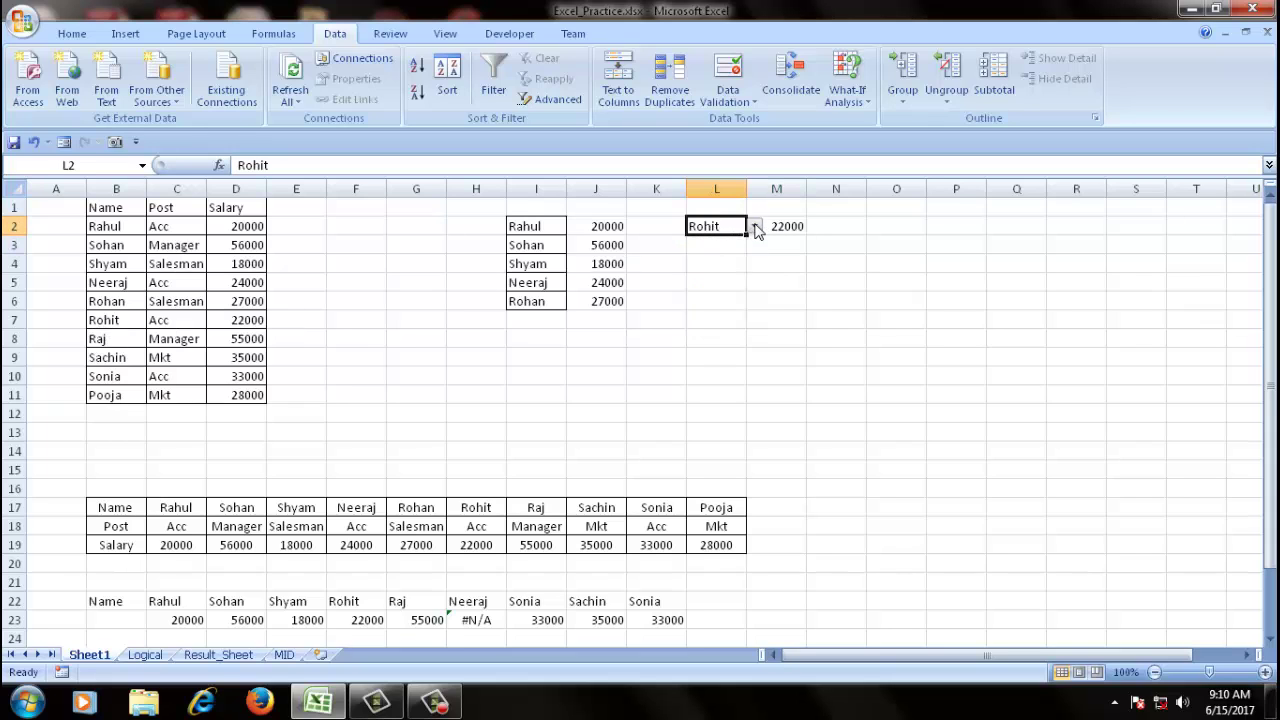
pyautogui.click(755, 228)
pyautogui.scroll(-1, 715, 300)
pyautogui.click(705, 316)
pyautogui.click(709, 245)
pyautogui.click(728, 228)
pyautogui.click(786, 226)
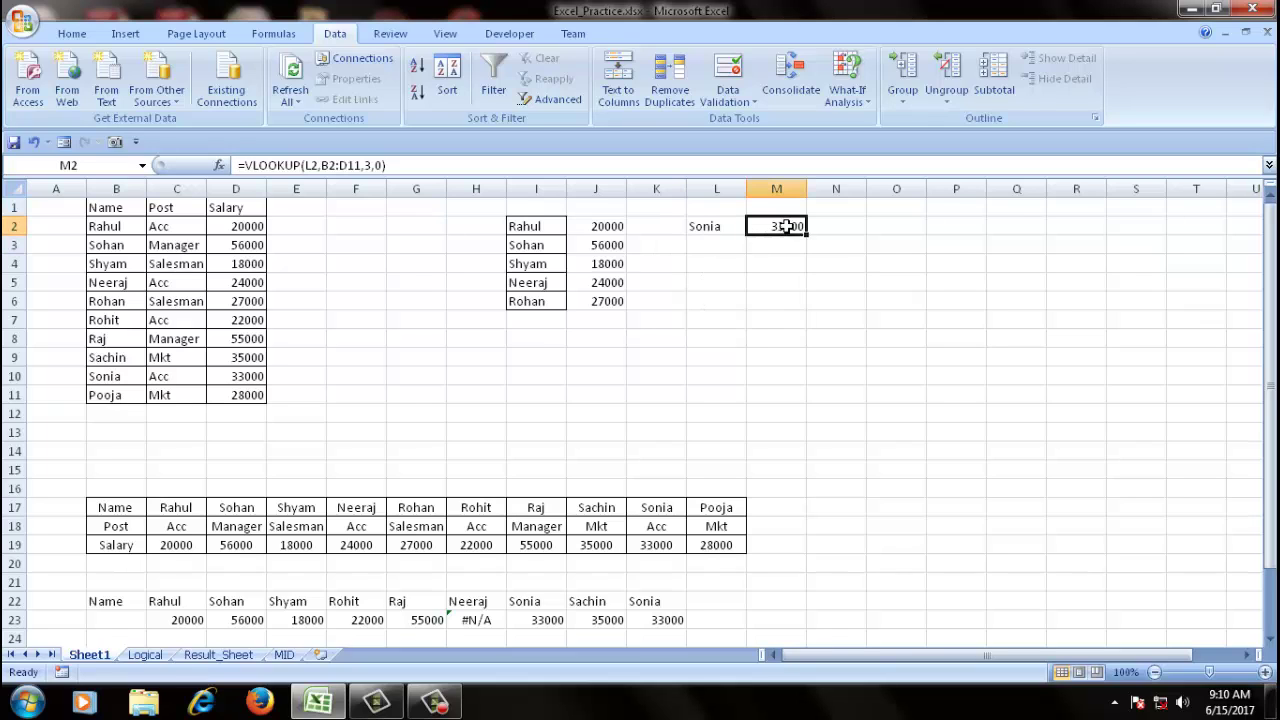
pyautogui.click(740, 356)
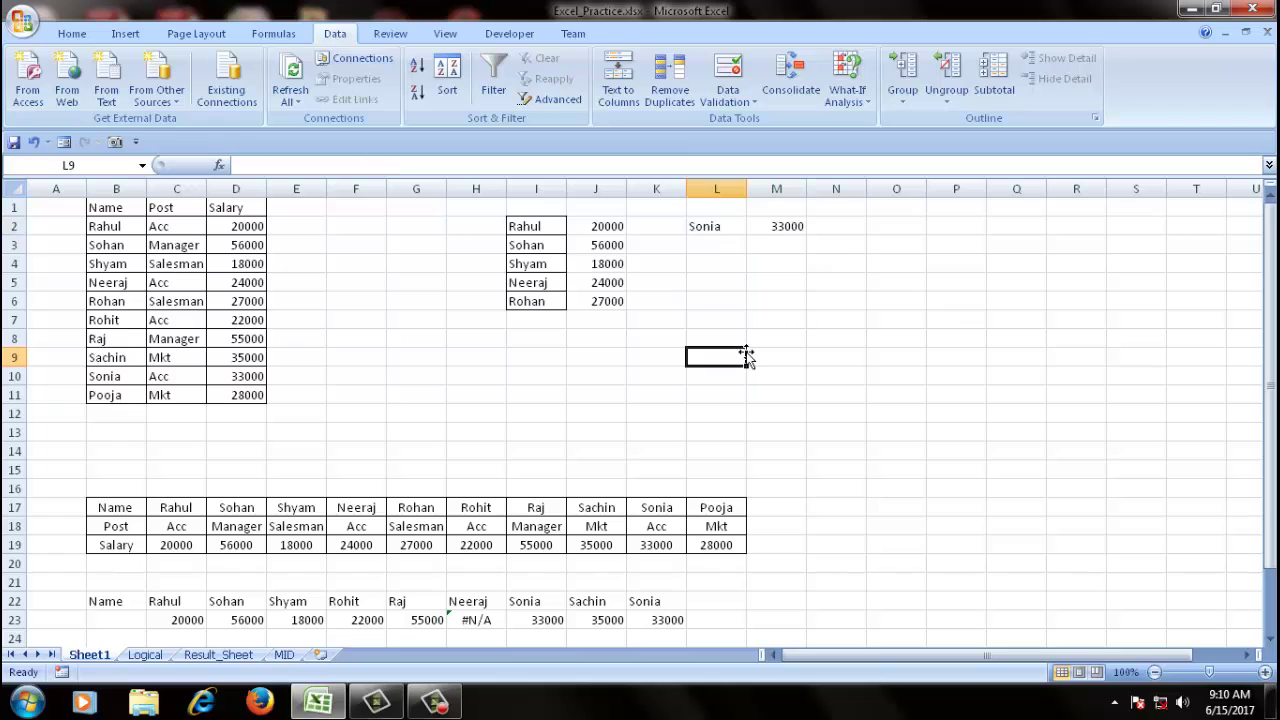
pyautogui.click(441, 708)
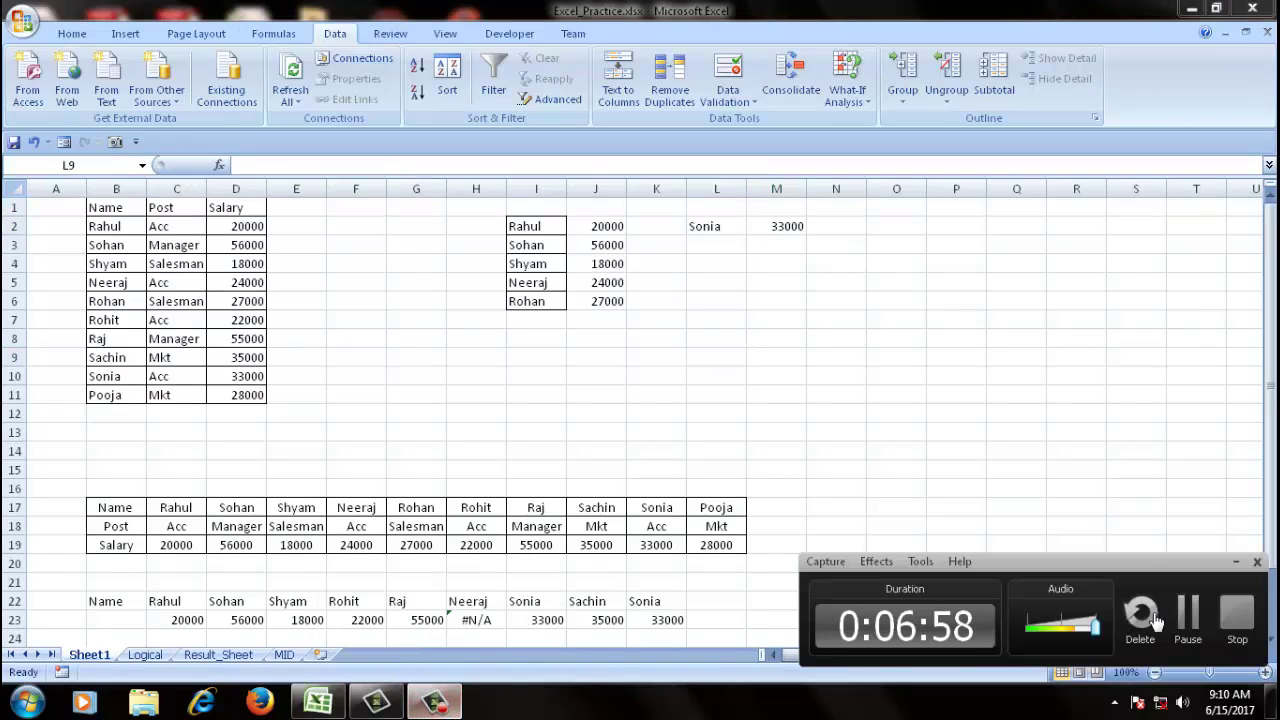
pyautogui.moveTo(1147, 561); pyautogui.dragTo(1117, 458)
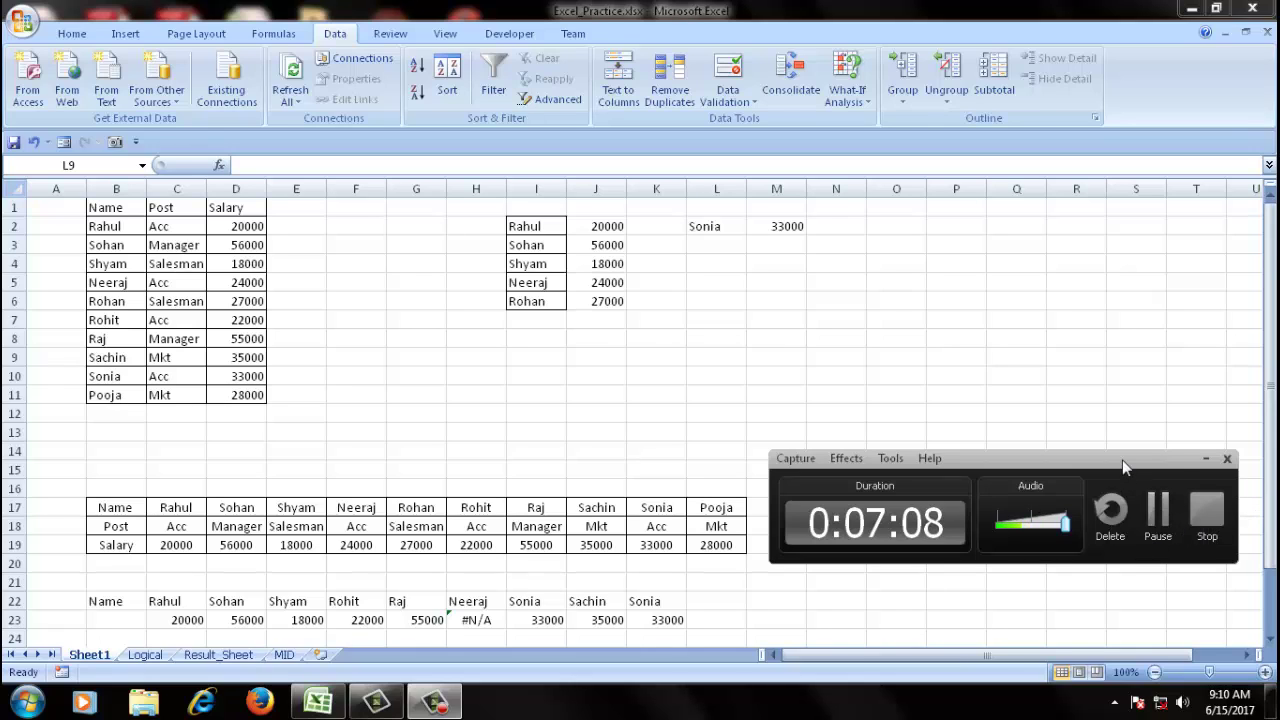
pyautogui.moveTo(1123, 466); pyautogui.dragTo(1100, 642)
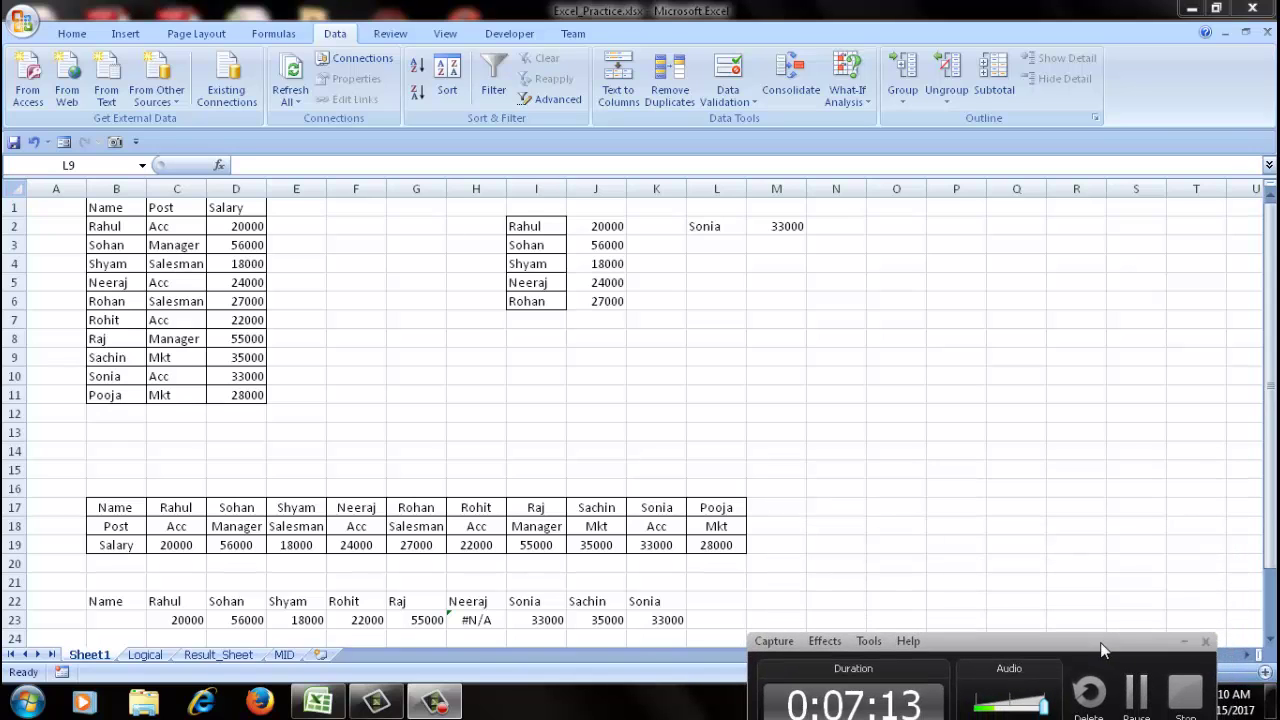
pyautogui.click(1185, 704)
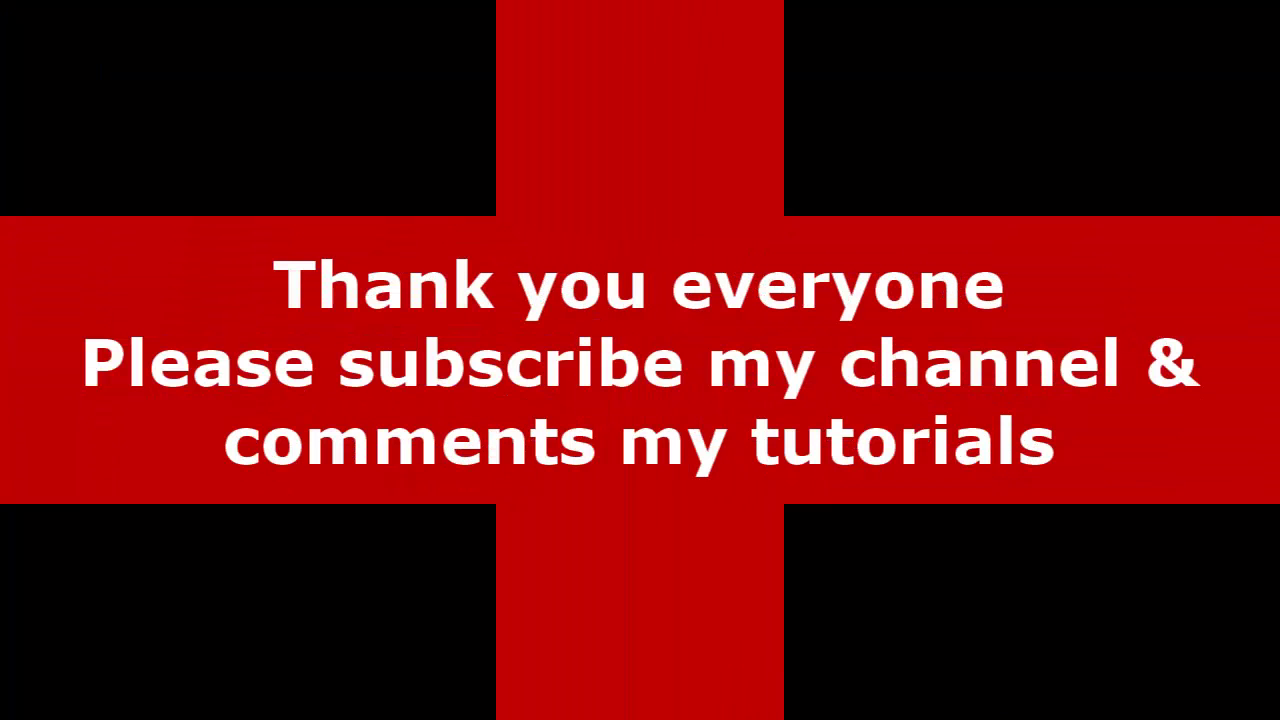